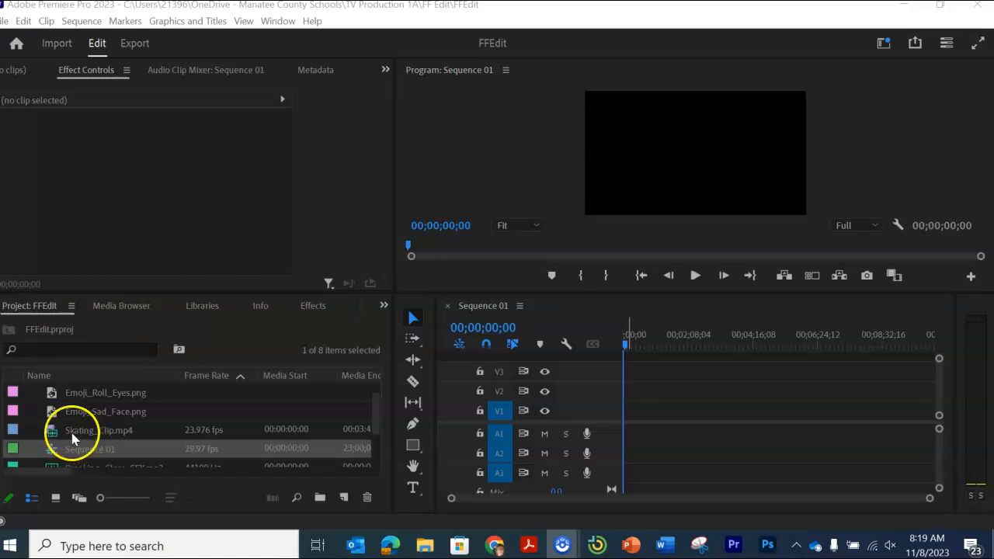
Step: Load Skating_Clip.mp4 into the Source Monitor and play a short preview of its opening
left_click(382, 307)
left_click(382, 307)
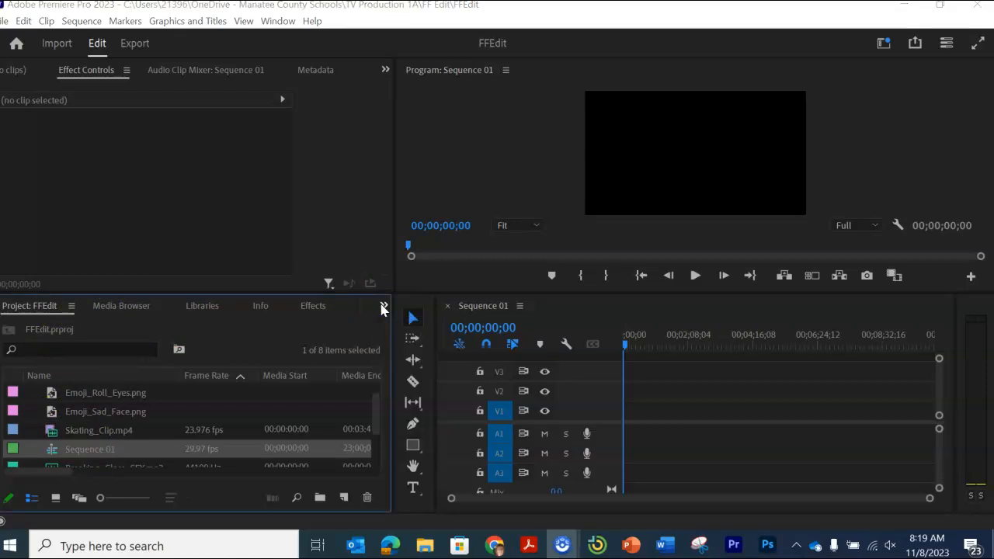
left_click(91, 430)
left_click(91, 433)
double_click(49, 431)
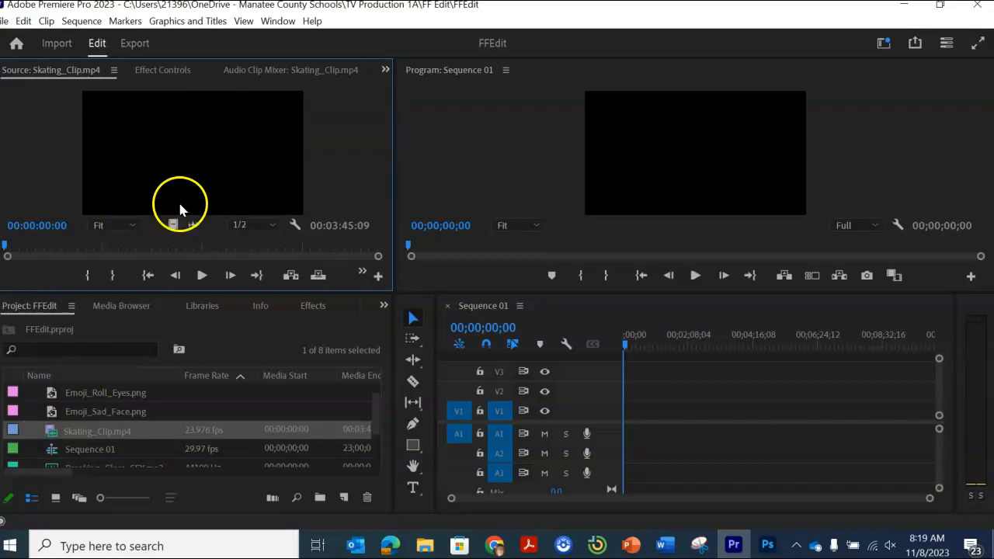
left_click(201, 275)
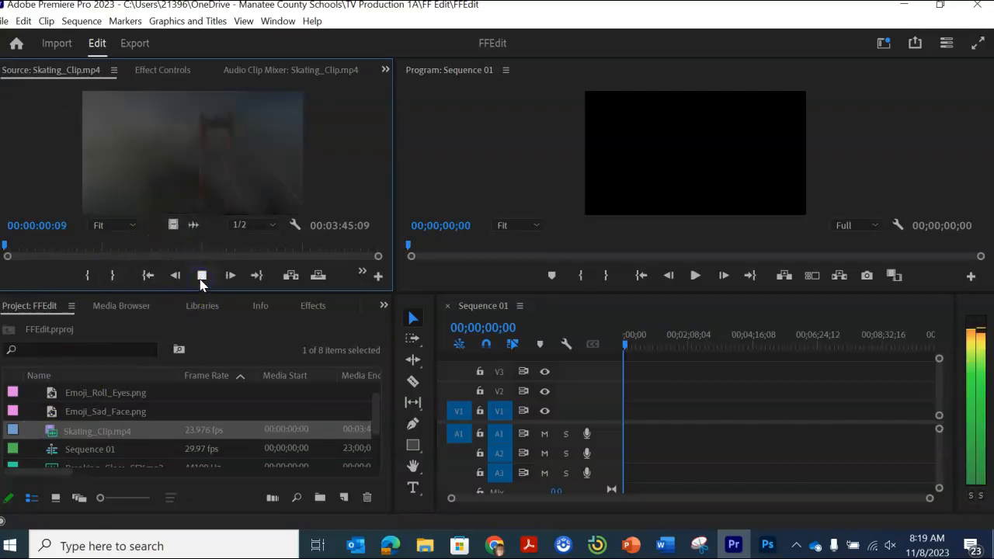
left_click(202, 275)
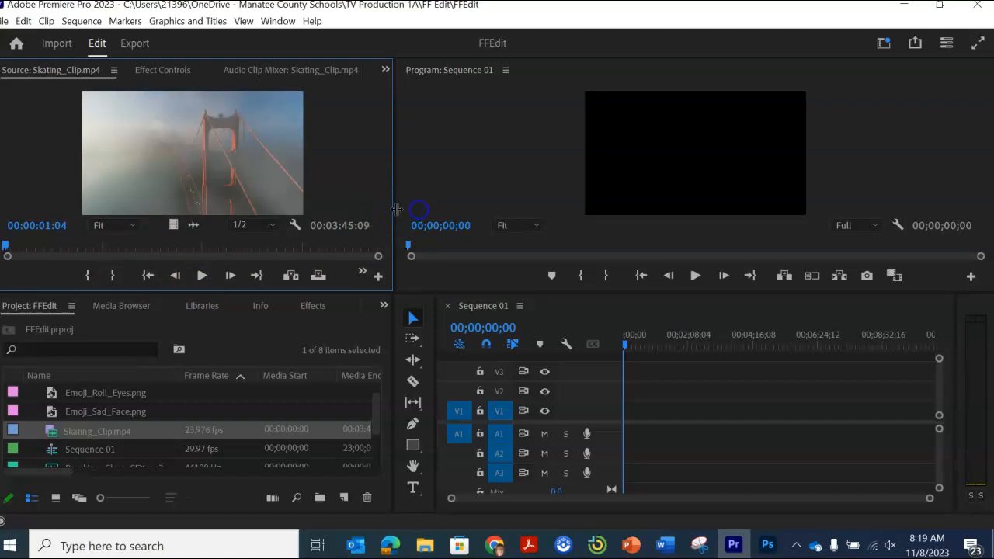
Step: Enlarge the Source Monitor by widening its panel and making the monitor area taller
left_click_drag(391, 214, 527, 214)
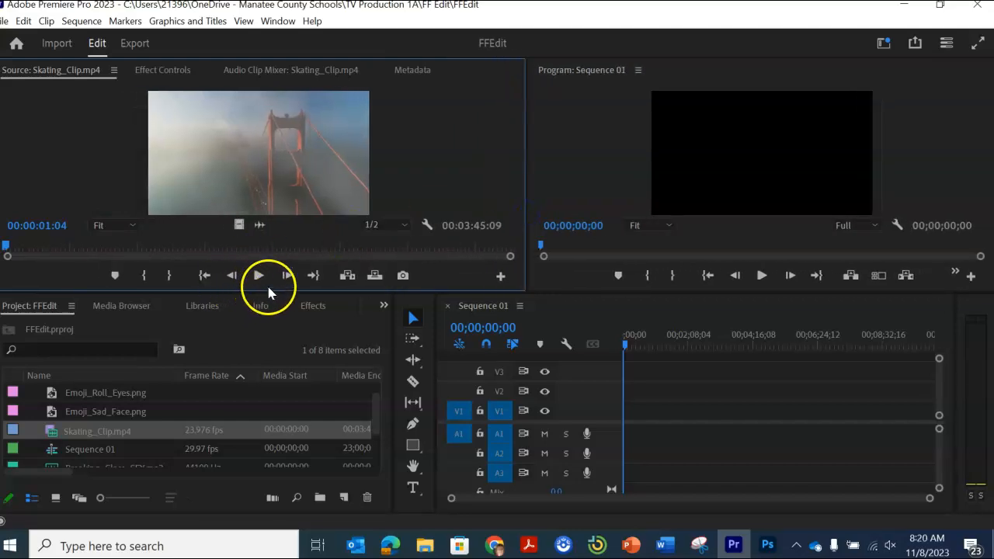
left_click_drag(265, 291, 258, 339)
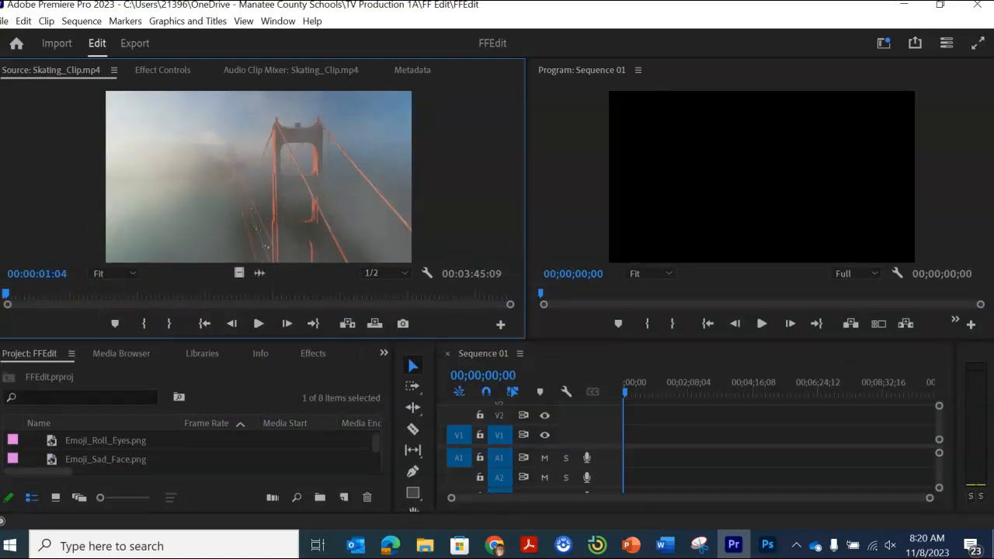
Step: Mark Skating_Clip.mp4 from 00:00:27:21 to 00:00:51:05 and try to place the marked section in the sequence
left_click(56, 307)
mouse_move(53, 298)
left_mouse_down()
mouse_move(116, 304)
mouse_move(66, 303)
left_mouse_up()
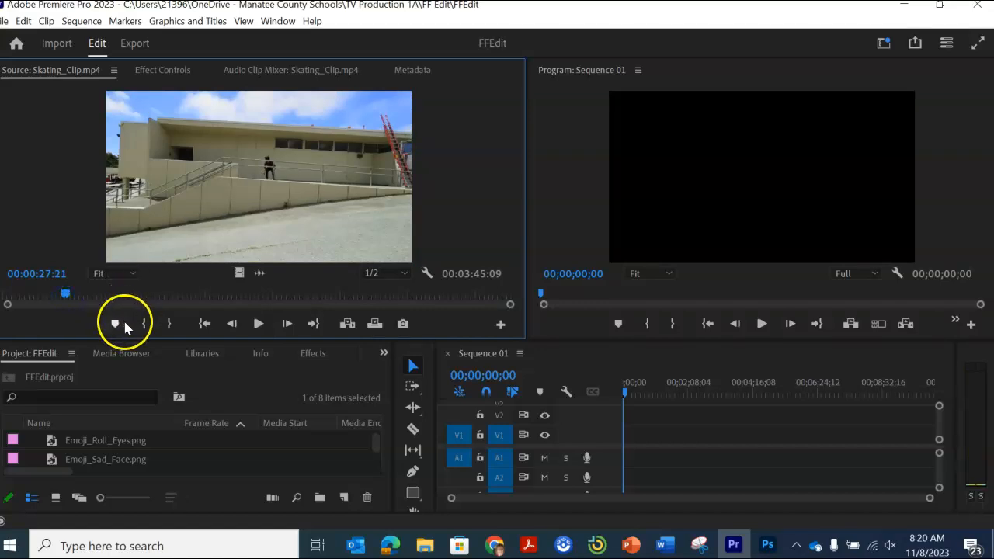
left_click(145, 325)
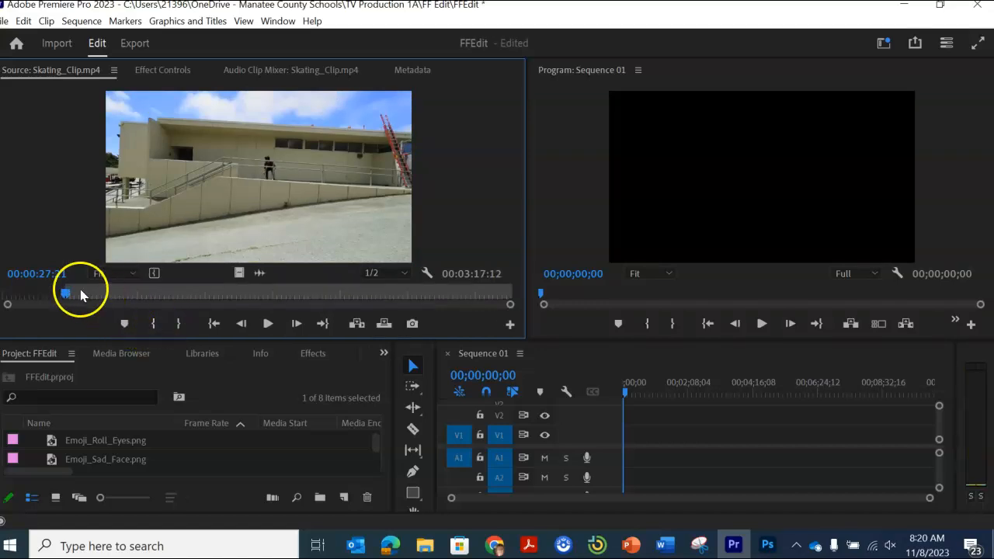
left_click_drag(68, 295, 120, 308)
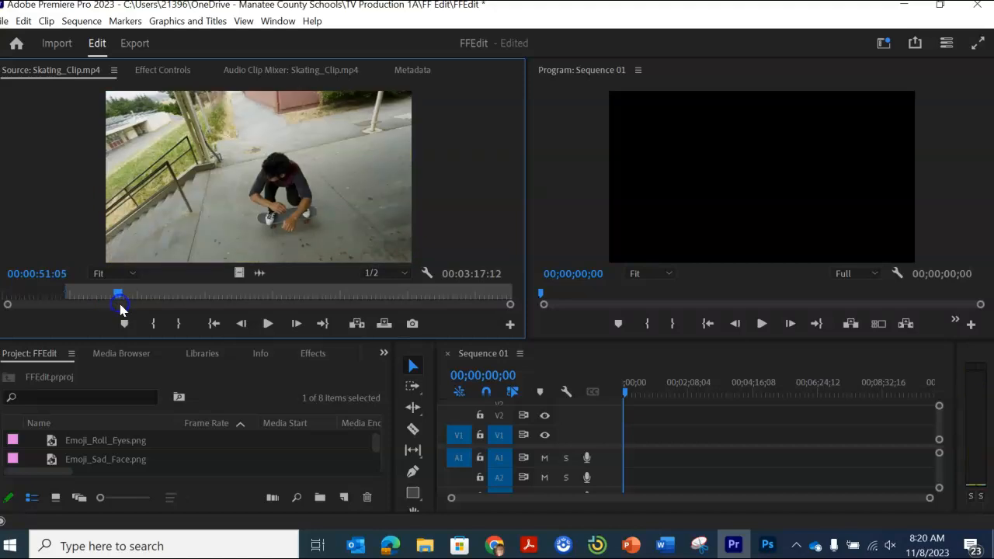
left_click(178, 323)
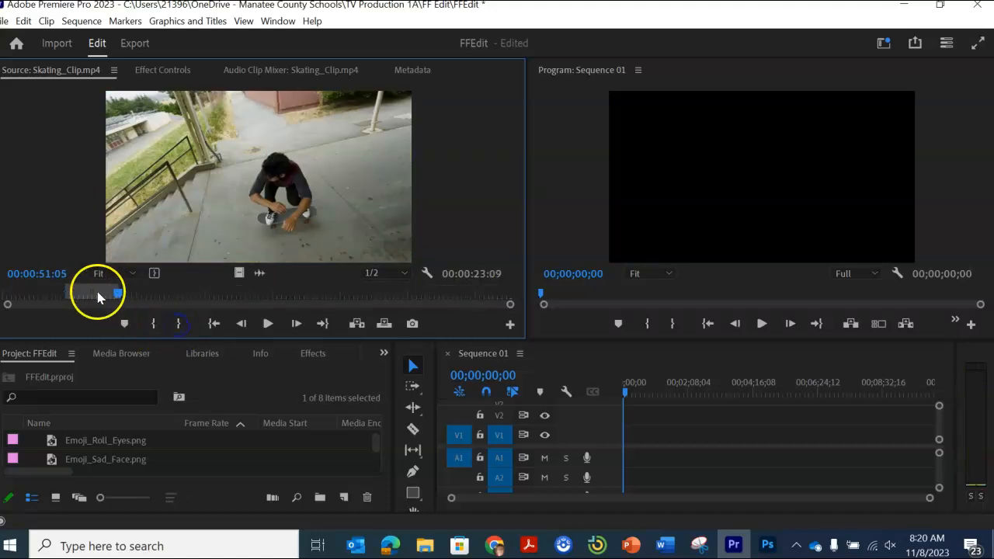
left_click_drag(91, 290, 645, 447)
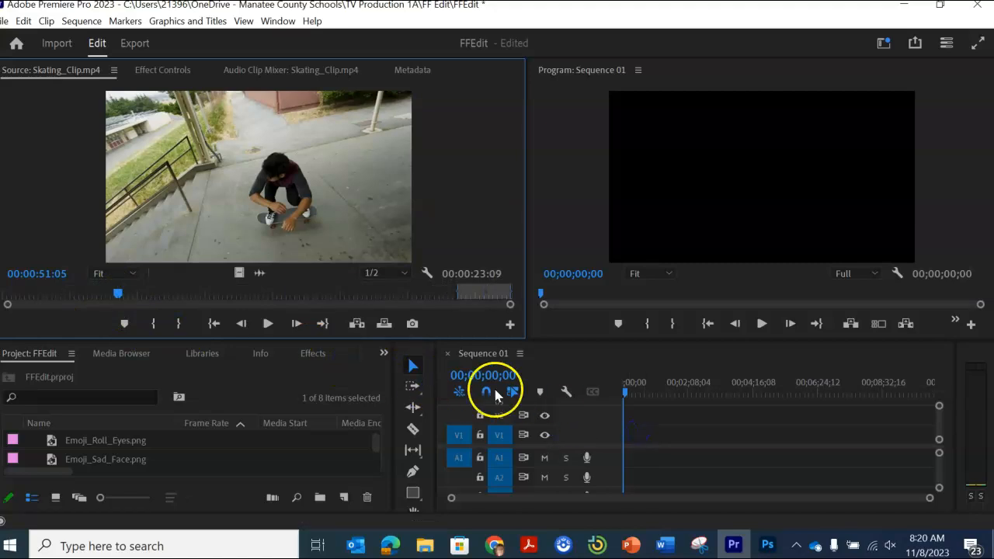
left_click_drag(249, 240, 374, 324)
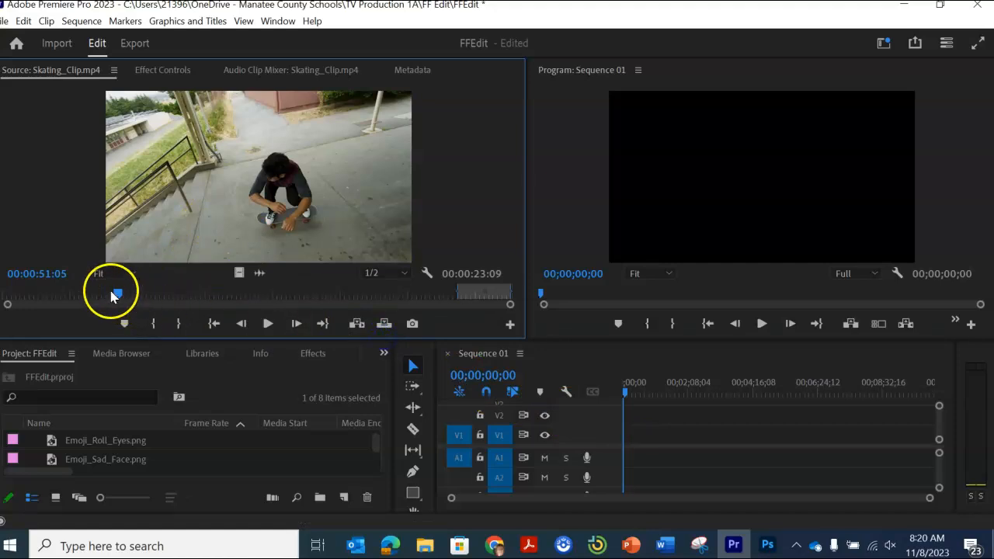
Step: Mark a section of Skating_Clip.mp4 with the In point at 00:00:27:12 and the Out point at 00:00:51:13
left_click_drag(113, 296, 66, 299)
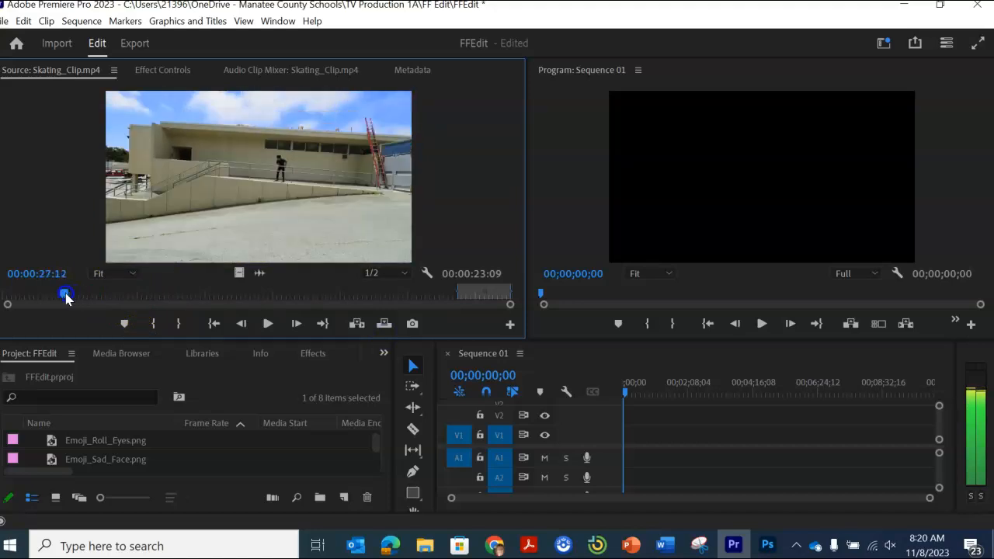
left_click(154, 324)
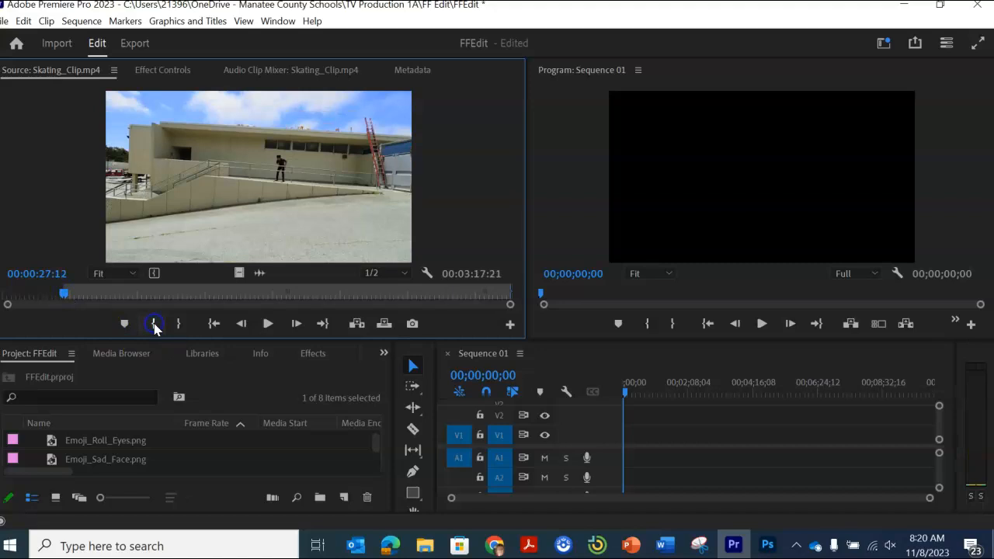
left_click_drag(69, 292, 120, 305)
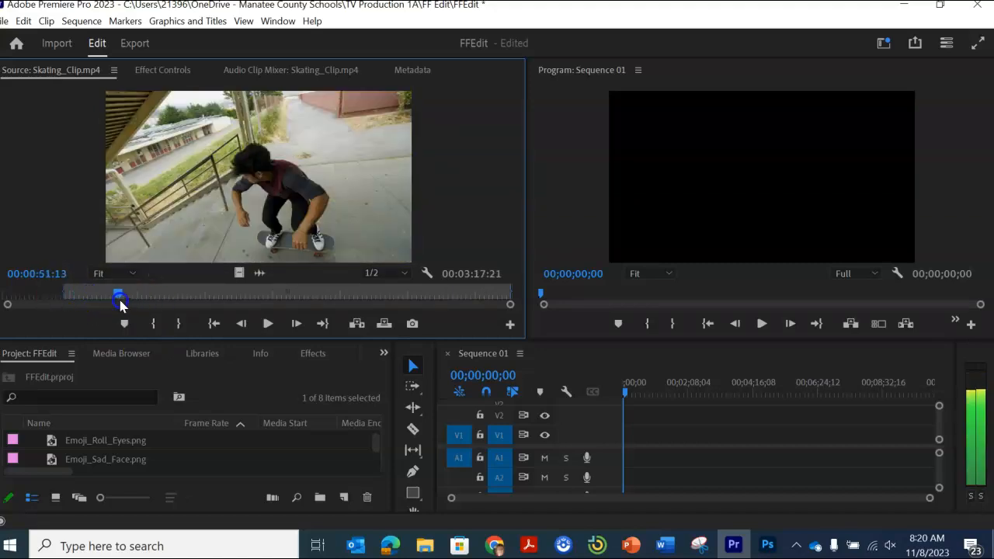
left_click(178, 324)
Step: Place the marked section at the start of Sequence 01 and change the sequence settings to match the clip
left_click(205, 189)
left_click_drag(293, 257, 621, 426)
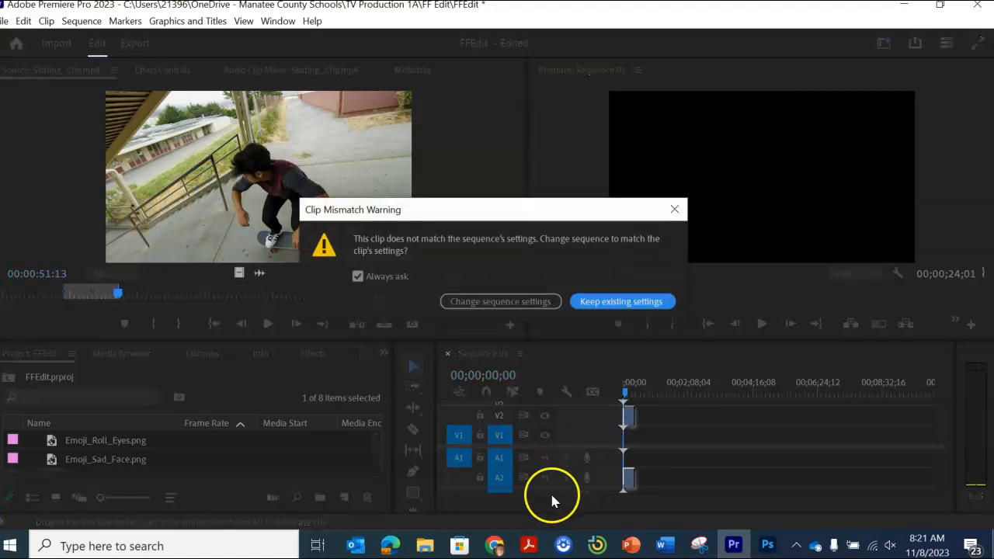
left_click(487, 301)
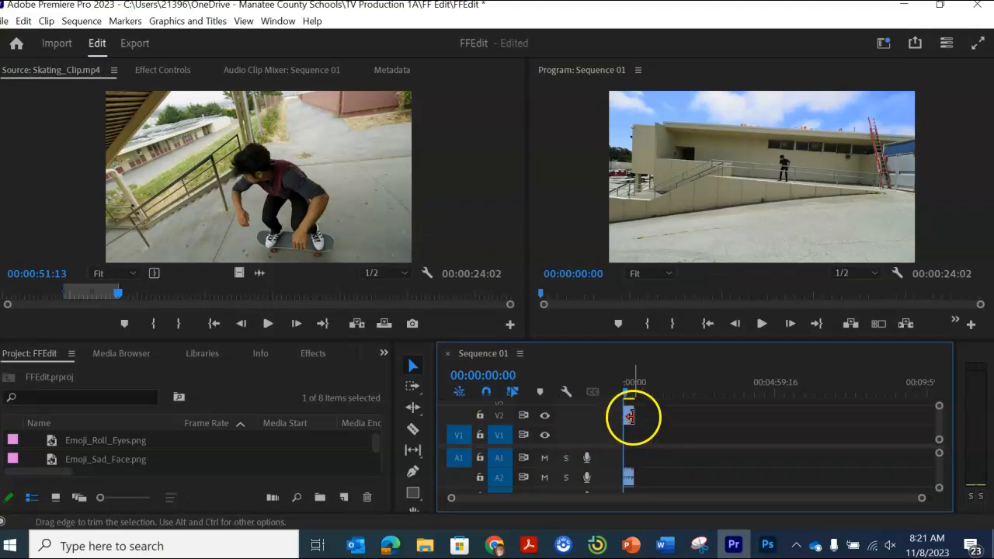
Step: Move the placed clip's video to track V1 and its audio to A1, and mute track A1
left_click_drag(627, 413, 628, 434)
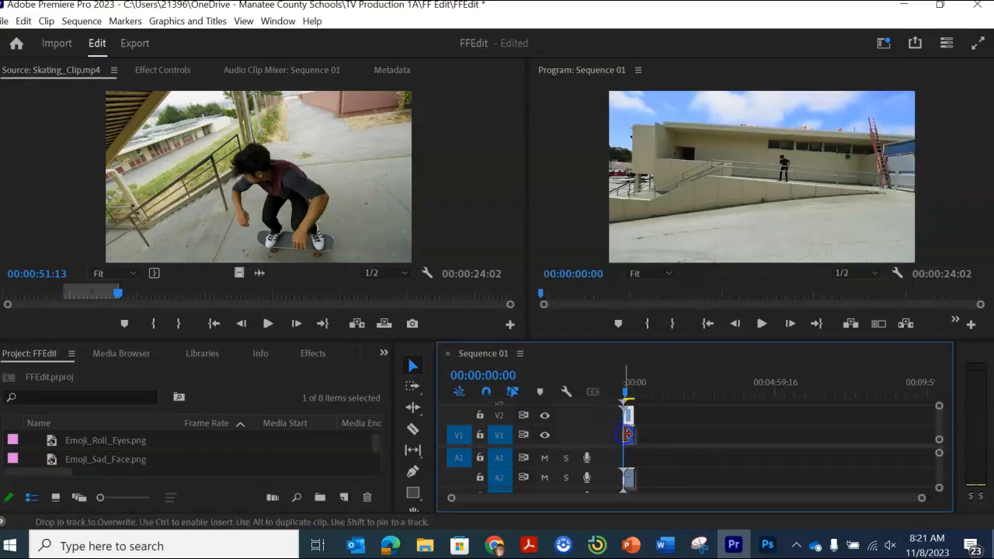
left_click_drag(628, 483, 628, 458)
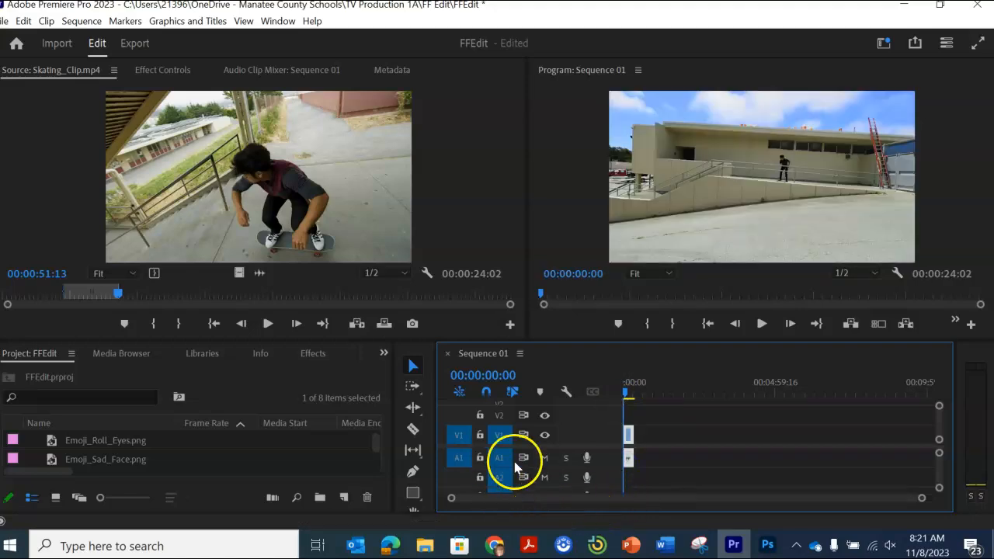
left_click(544, 458)
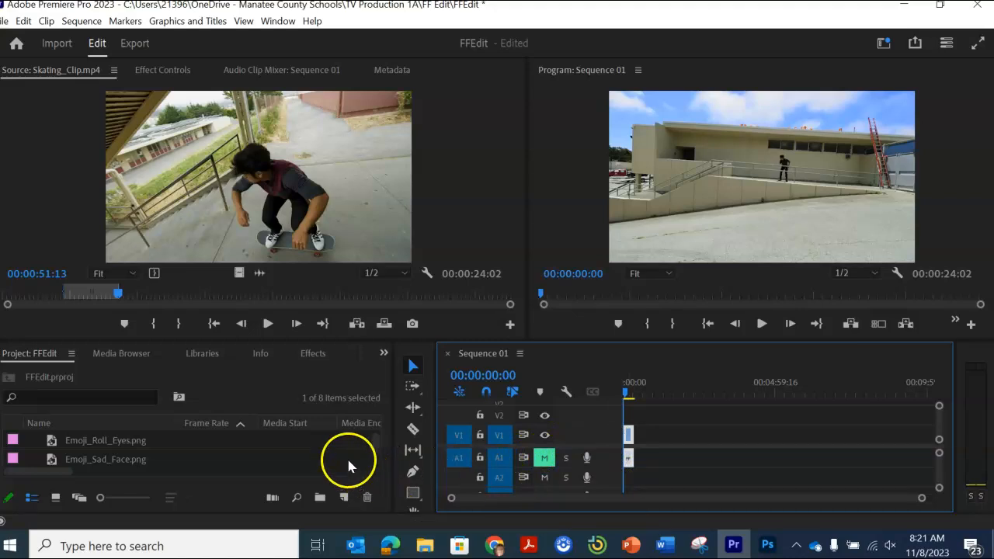
Step: Mark Skating_Clip.mp4 from 00:01:37:04 to 00:01:44:04 and place that section on V1 after the first clip, leaving a gap
left_click_drag(118, 299, 221, 309)
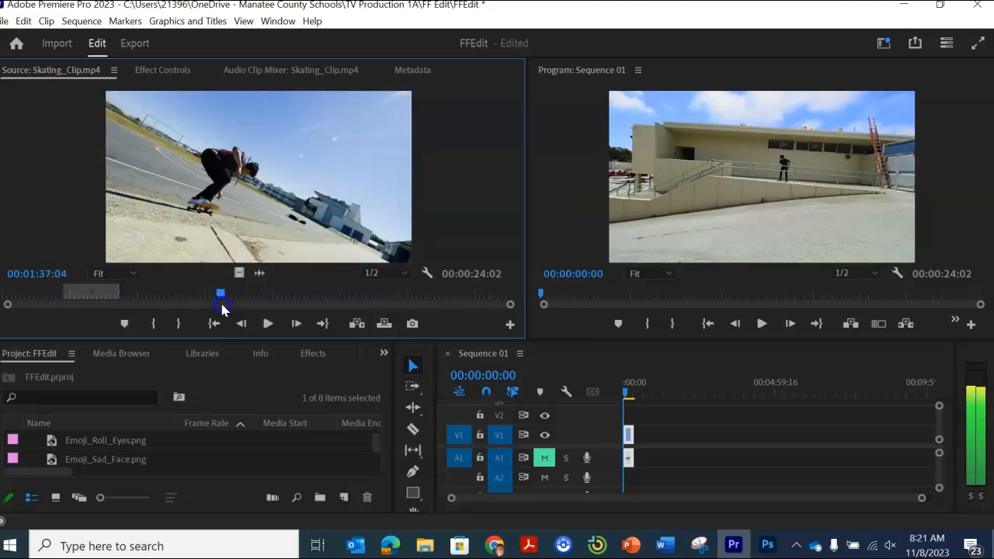
left_click(154, 325)
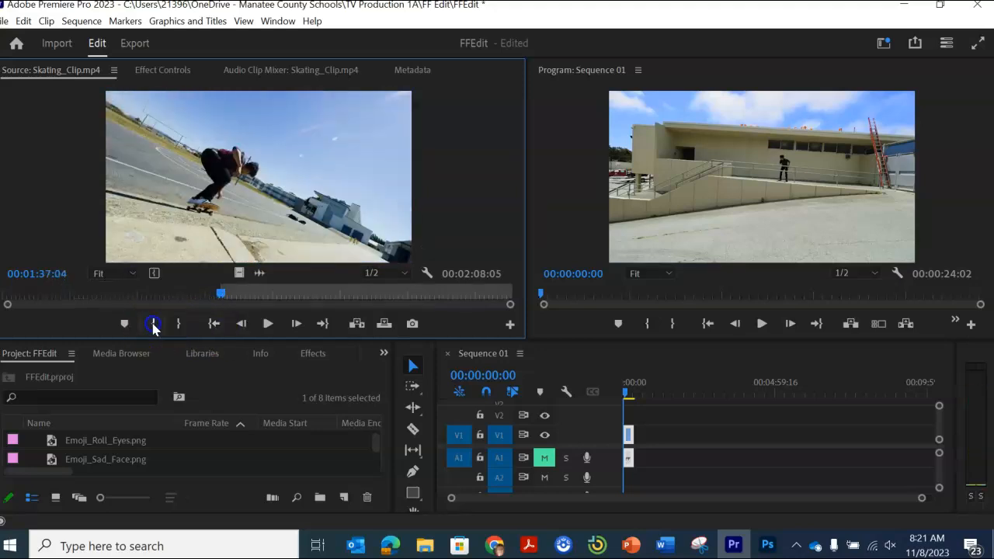
left_click_drag(209, 304, 240, 298)
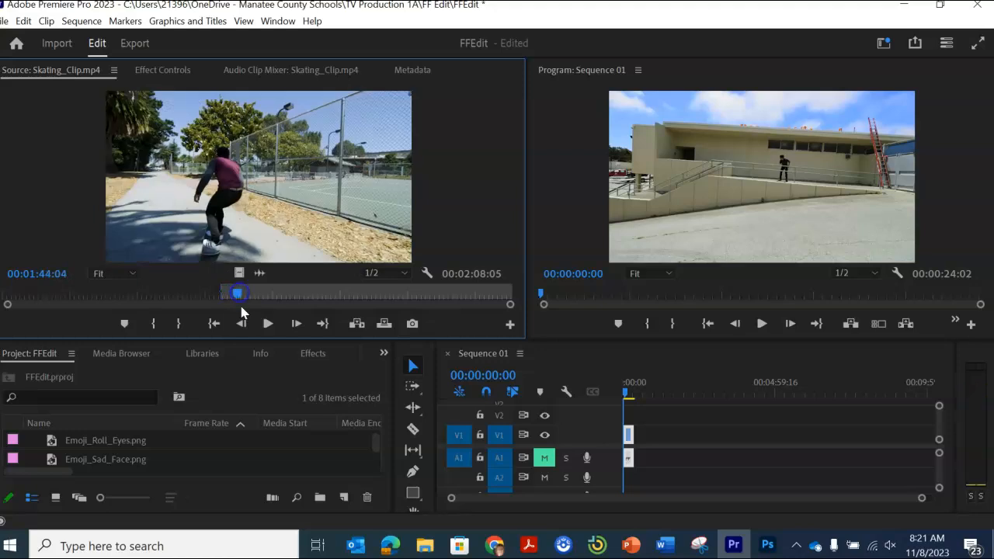
left_click(178, 323)
left_click(227, 298)
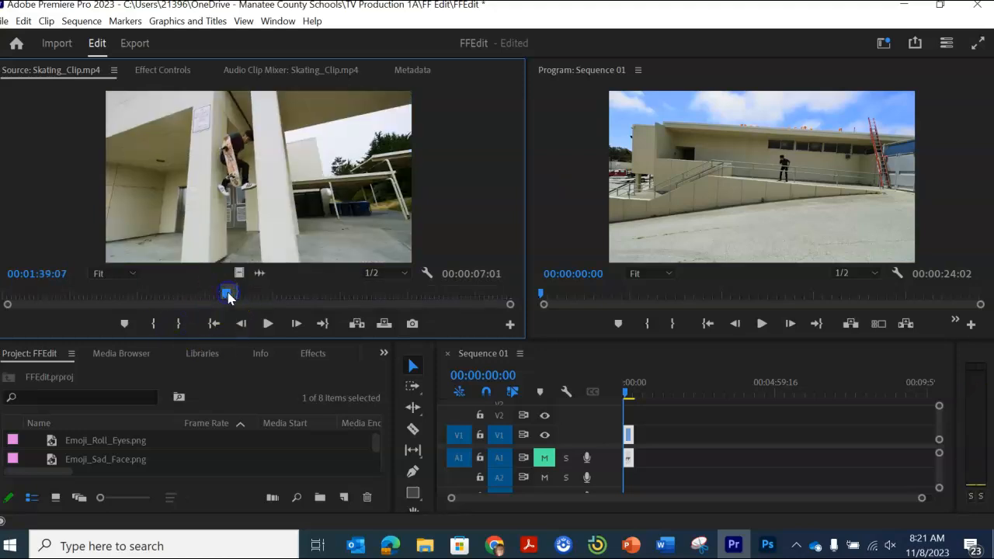
left_click_drag(465, 301, 664, 437)
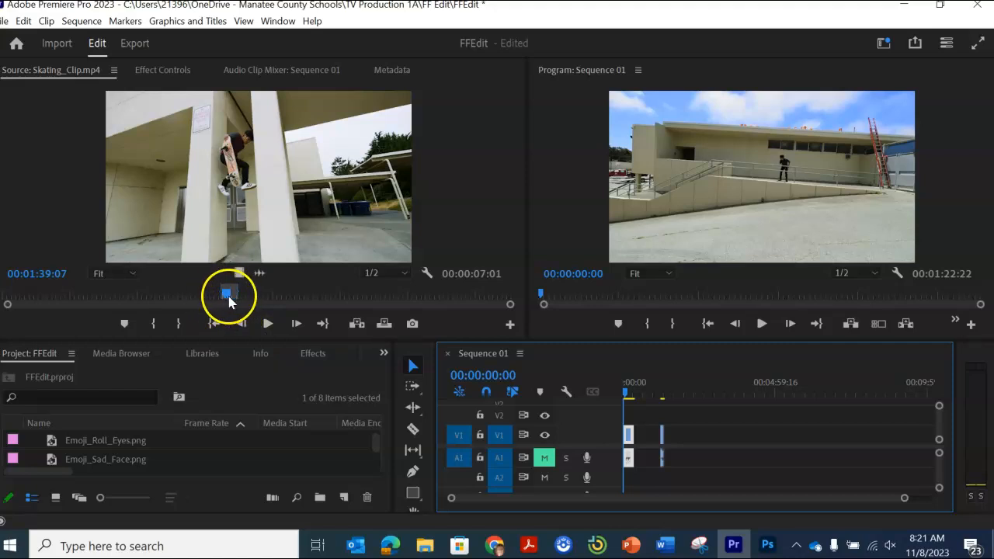
Step: Mark Skating_Clip.mp4 from 00:01:44:20 to 00:02:07:20 and place that section on V1 after the second clip, leaving a gap
mouse_move(238, 303)
left_mouse_down()
mouse_move(319, 308)
mouse_move(273, 312)
mouse_move(238, 305)
mouse_move(240, 296)
left_mouse_up()
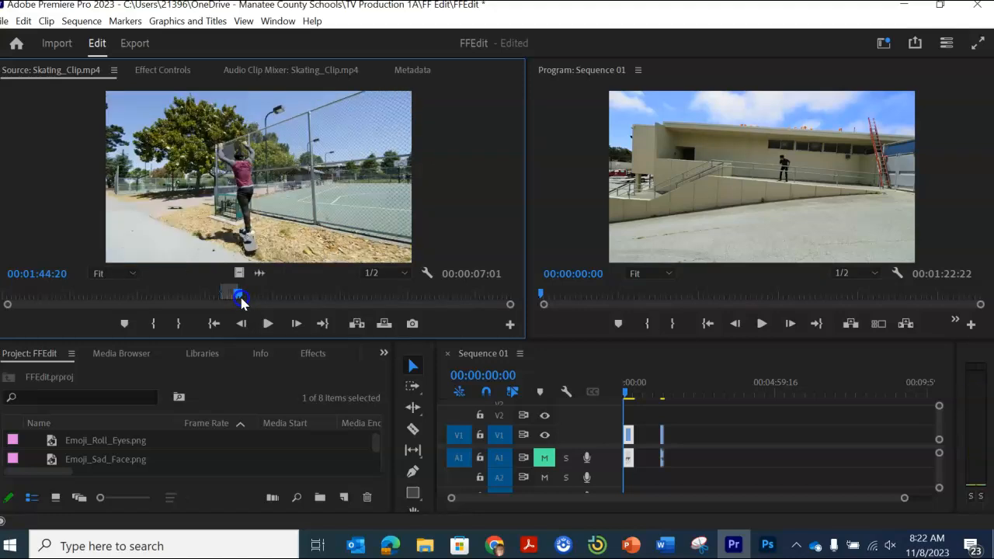
left_click(153, 323)
left_click_drag(241, 295, 295, 292)
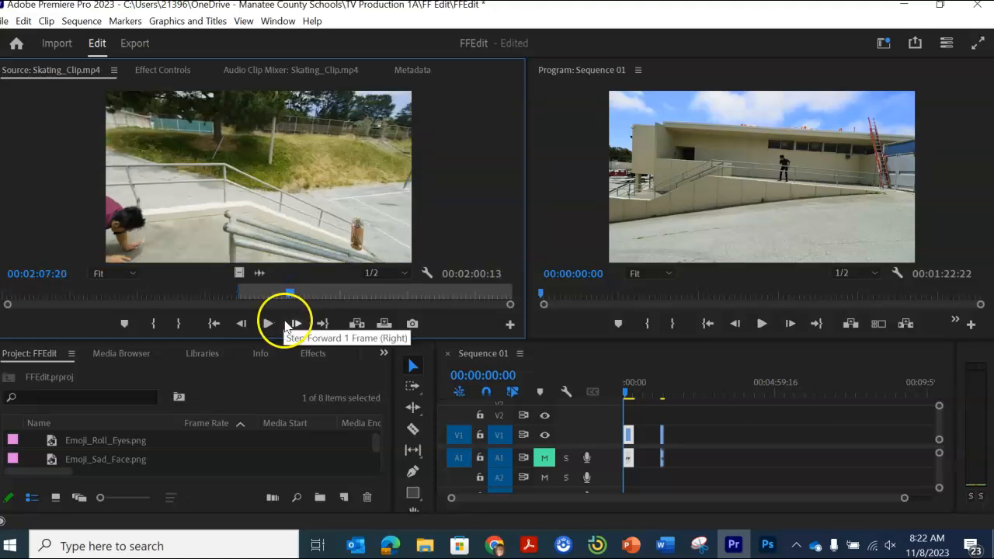
left_click(180, 324)
left_click_drag(267, 195, 702, 437)
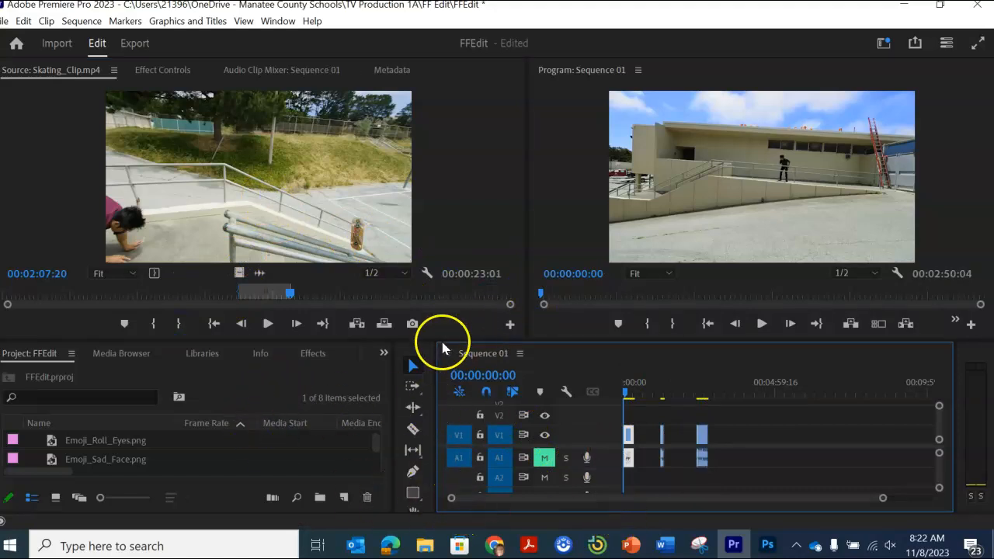
Step: Widen the Timeline panel at the Project panel's expense and make it slightly taller, keeping the monitors large
left_click_drag(462, 340, 420, 198)
left_click_drag(436, 315, 166, 333)
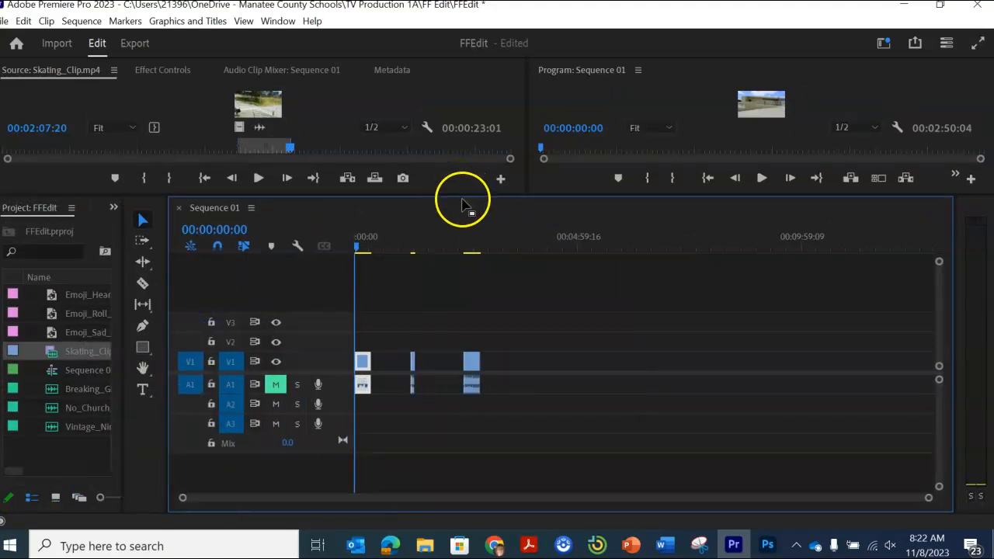
left_click_drag(464, 196, 438, 326)
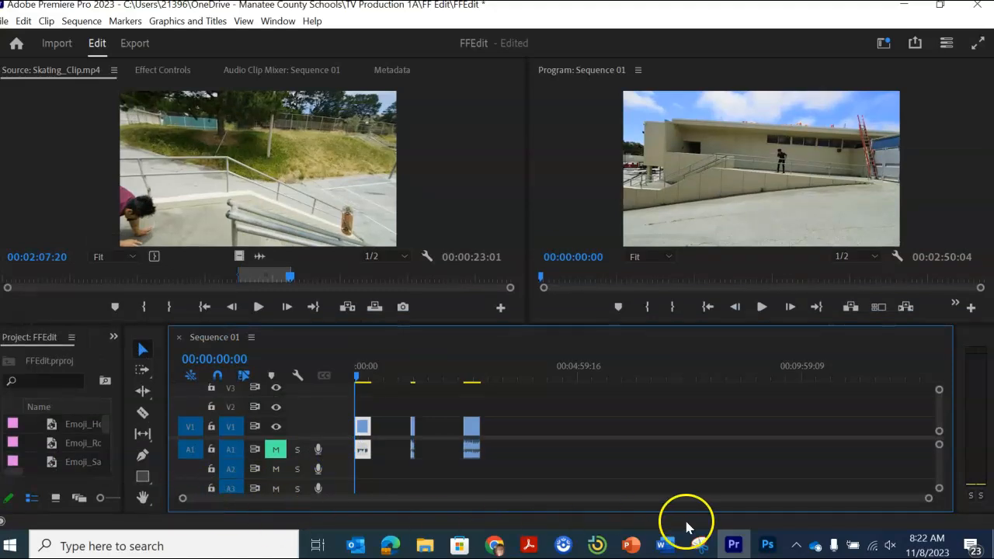
Step: Move the playhead to 00:00:05:14 in the first timeline clip and increase that clip's playback speed
left_click_drag(929, 498, 734, 509)
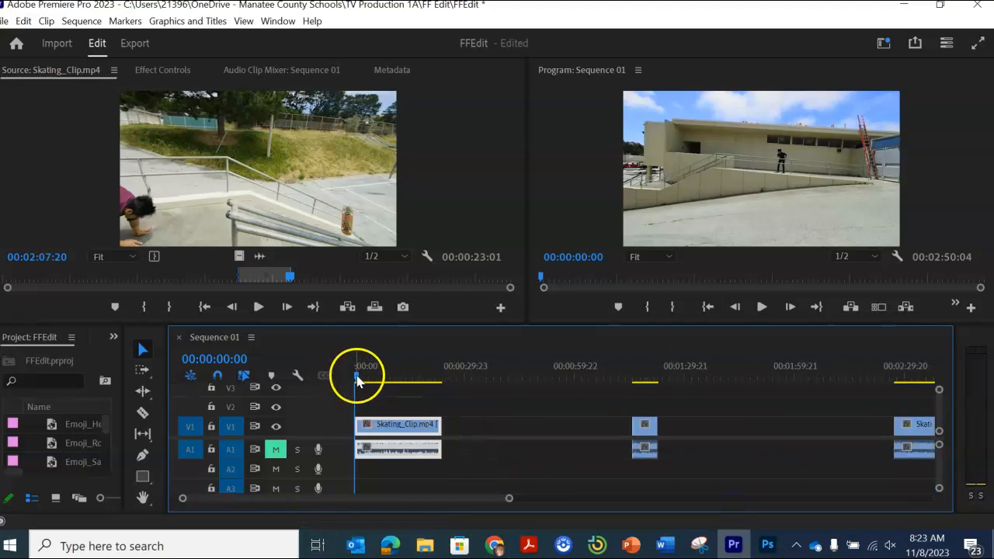
mouse_move(358, 380)
left_mouse_down()
mouse_move(414, 380)
mouse_move(375, 380)
left_mouse_up()
left_click(383, 423)
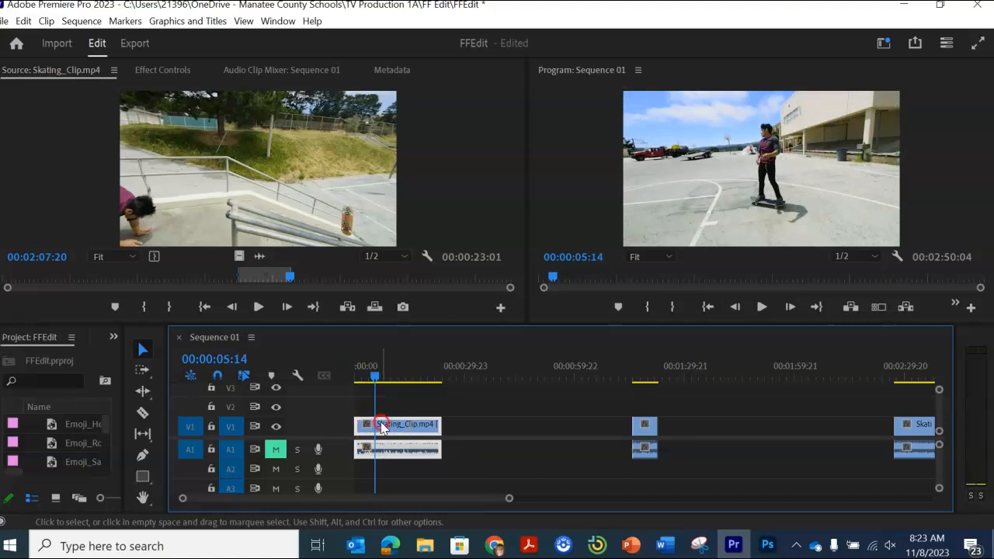
right_click(381, 426)
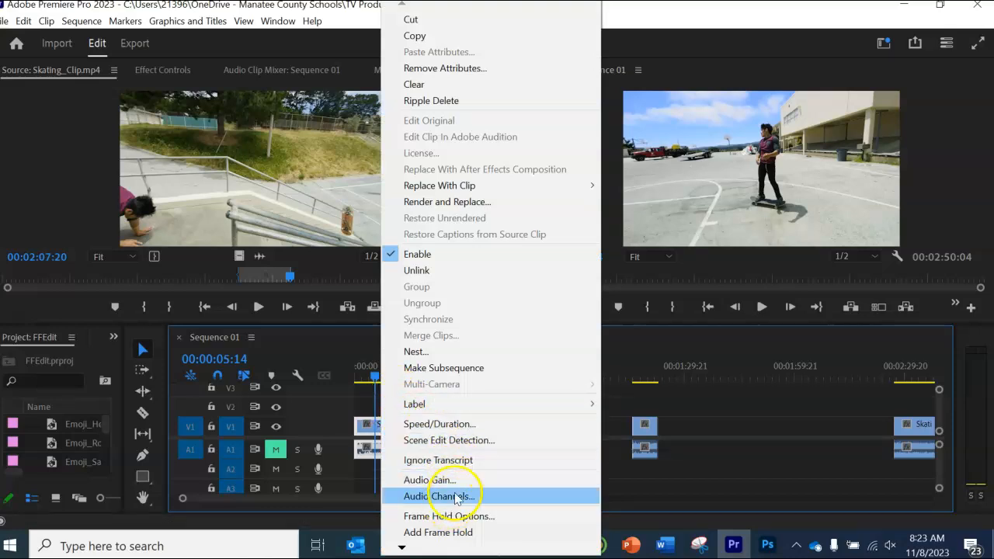
left_click(440, 424)
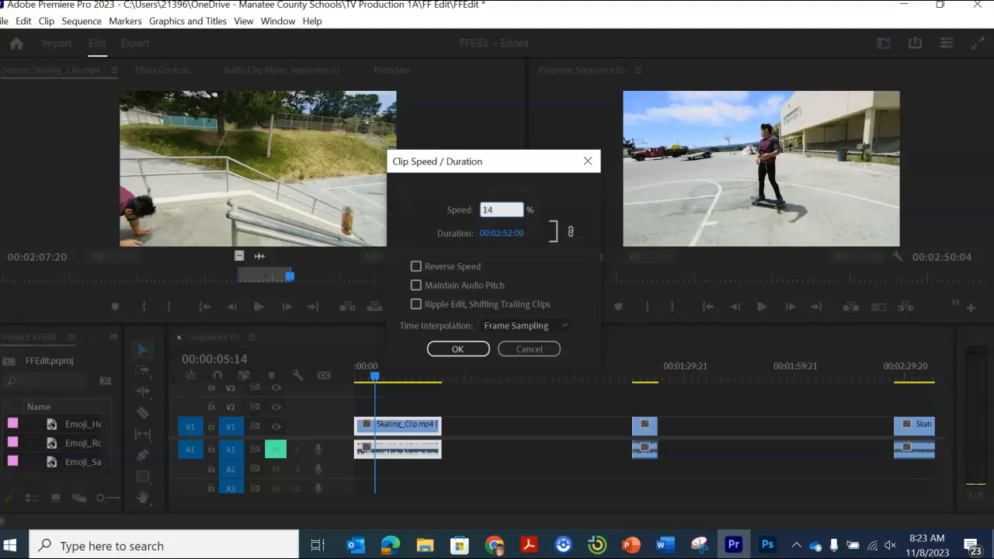
left_click(458, 349)
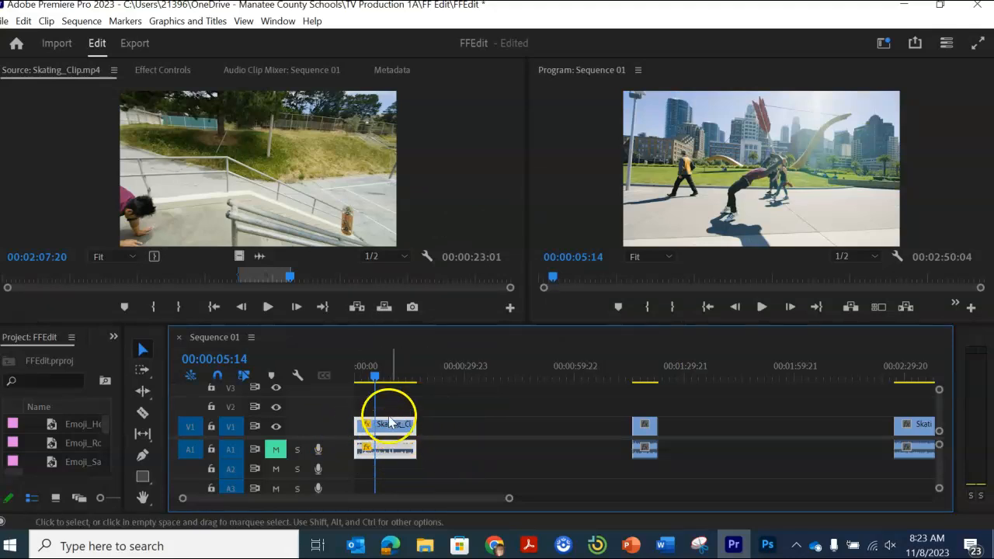
Step: Play the first timeline clip from the start and set its speed to 70%
left_click_drag(373, 373, 338, 377)
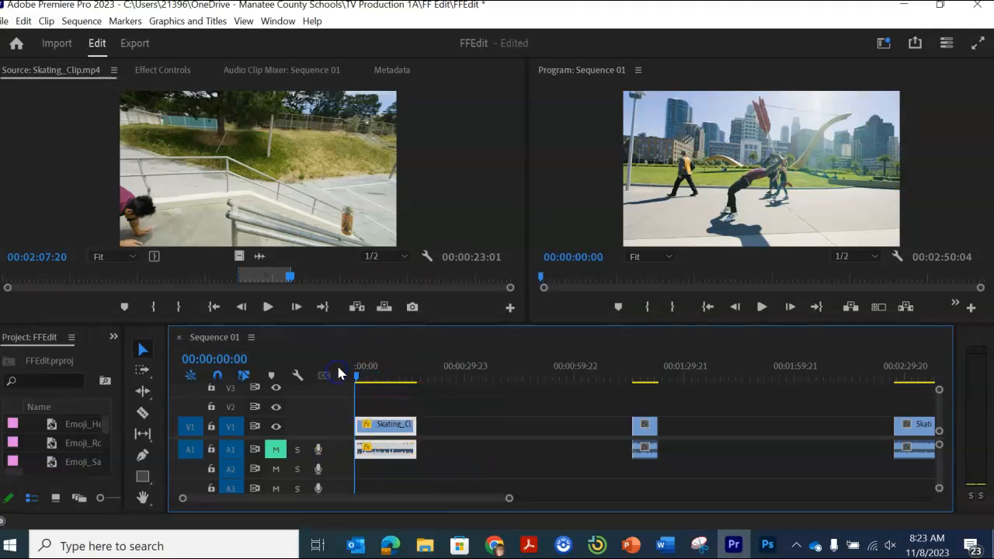
key("space")
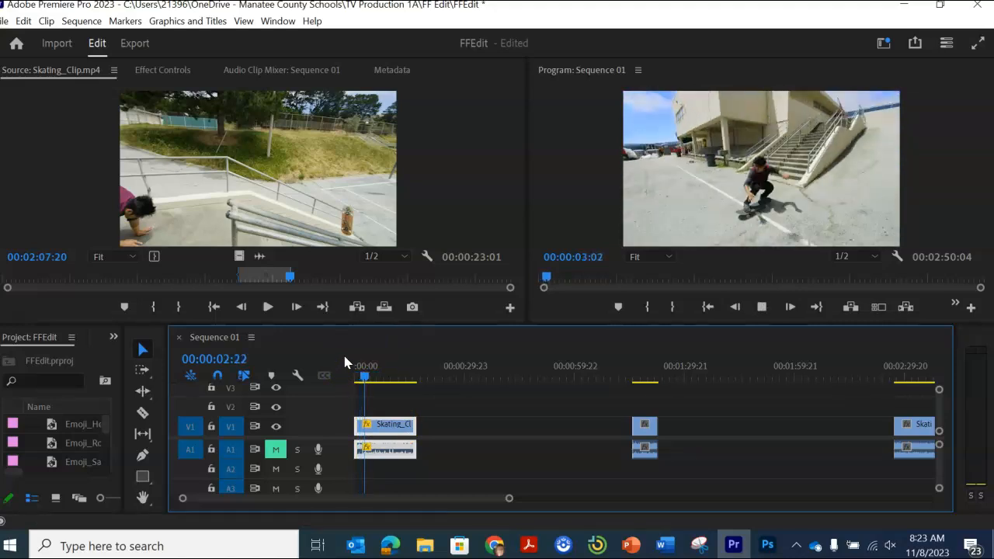
key("space")
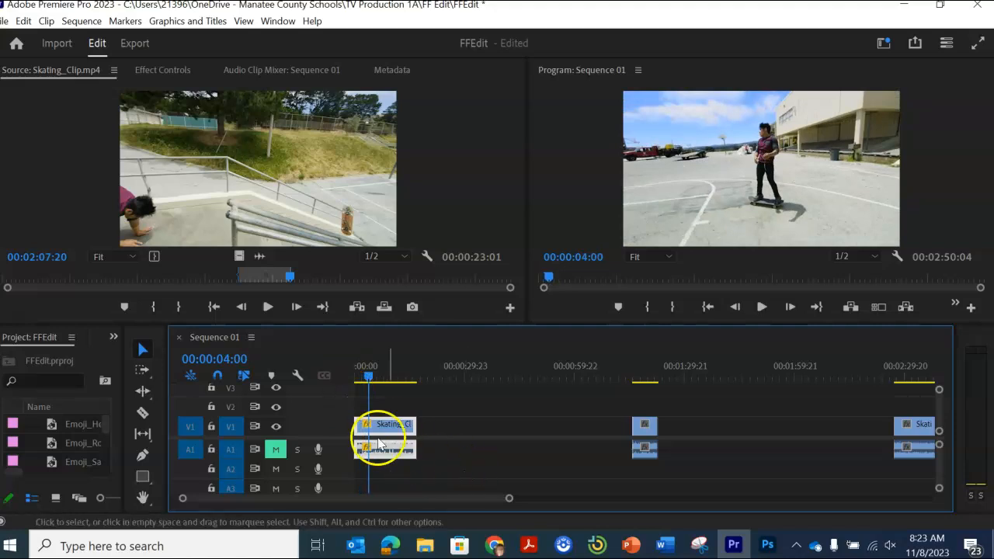
right_click(390, 430)
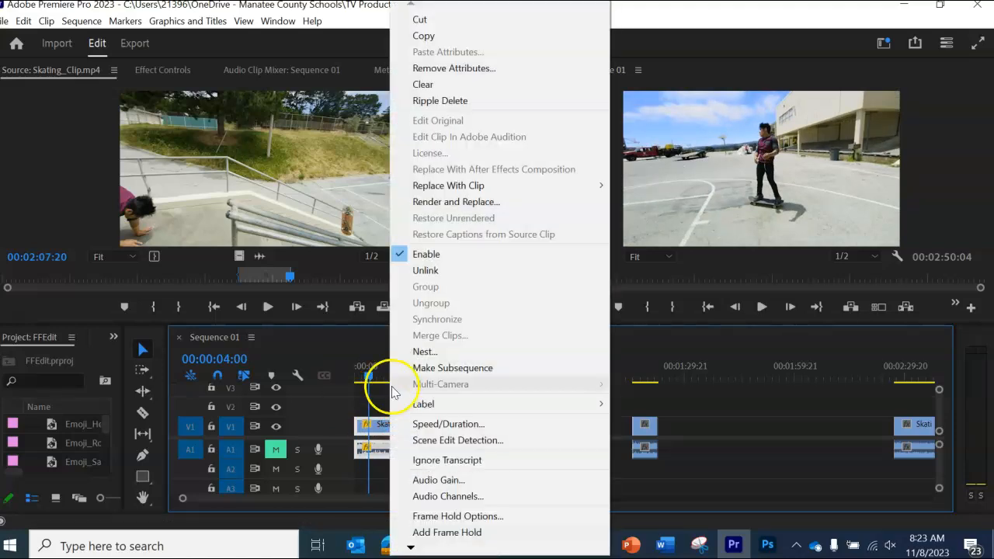
left_click(450, 424)
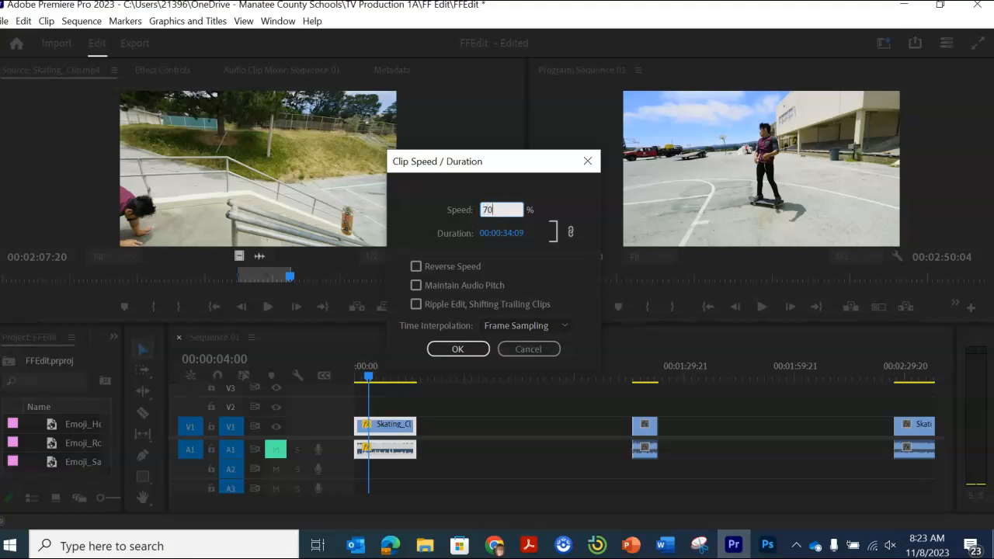
left_click(475, 348)
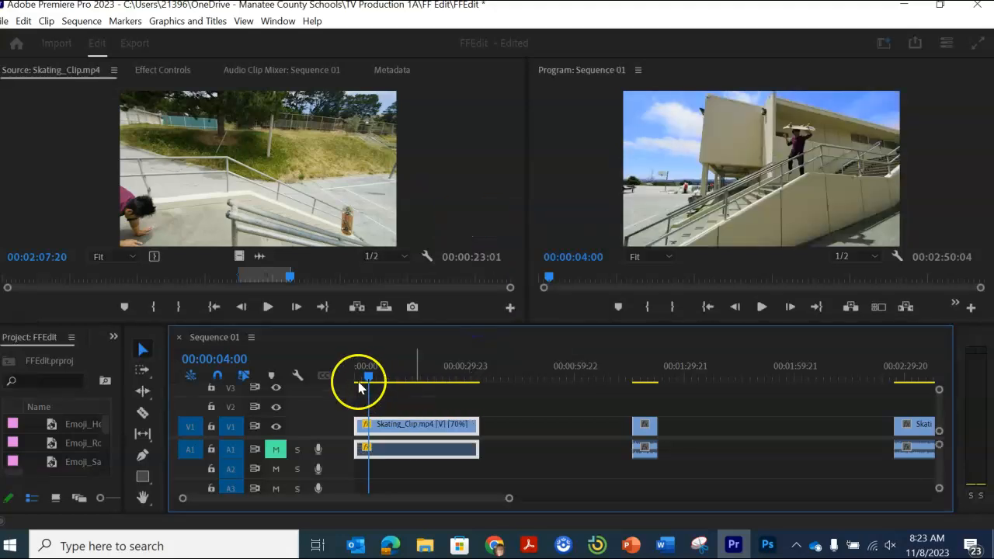
Step: Play the slowed first clip from the sequence start and split it at 00:00:06:09
left_click_drag(368, 377, 348, 378)
key("space")
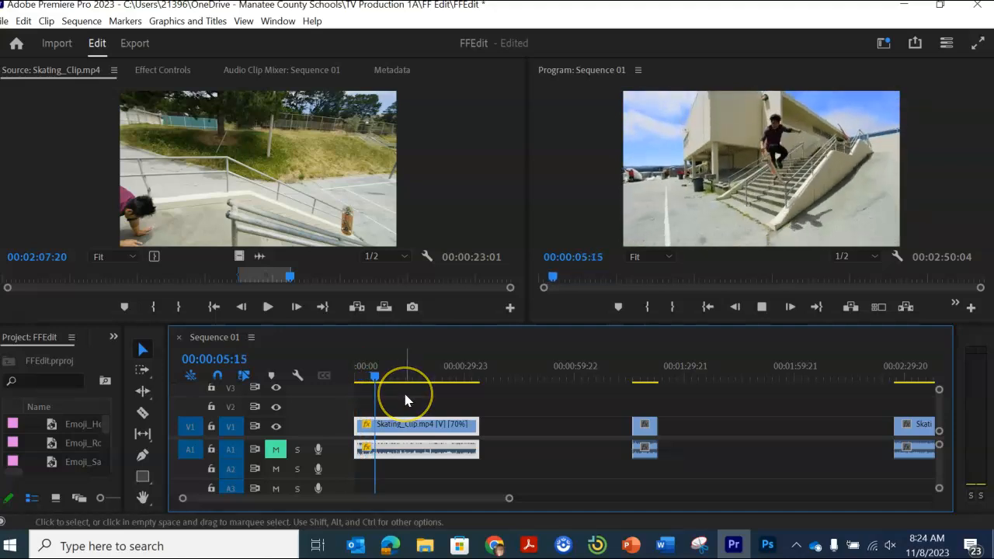
key("space")
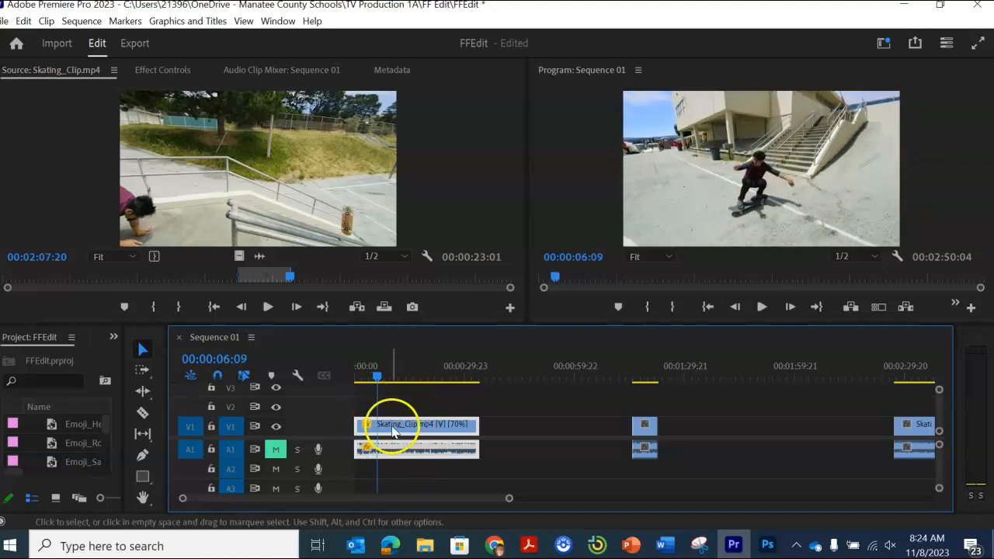
left_click(142, 413)
left_click(377, 425)
left_click(142, 348)
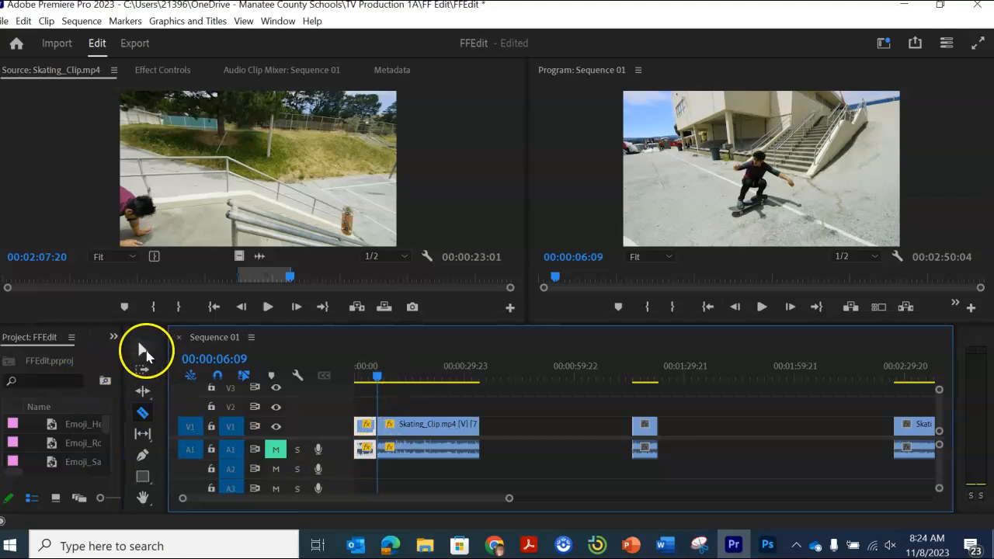
Step: Set the speed of the section after the 00:00:06:09 cut to 100% and play the sequence from the start
left_click(433, 429)
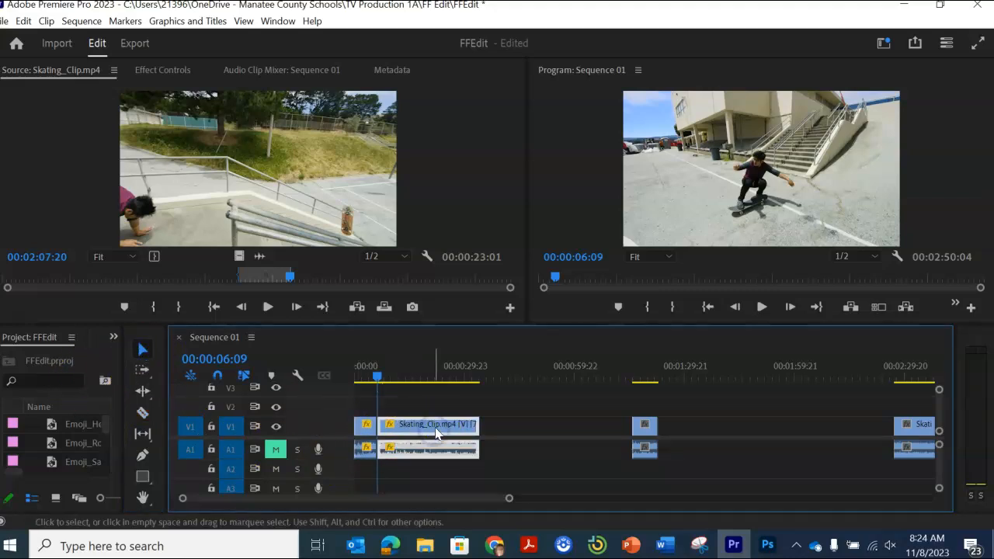
right_click(447, 424)
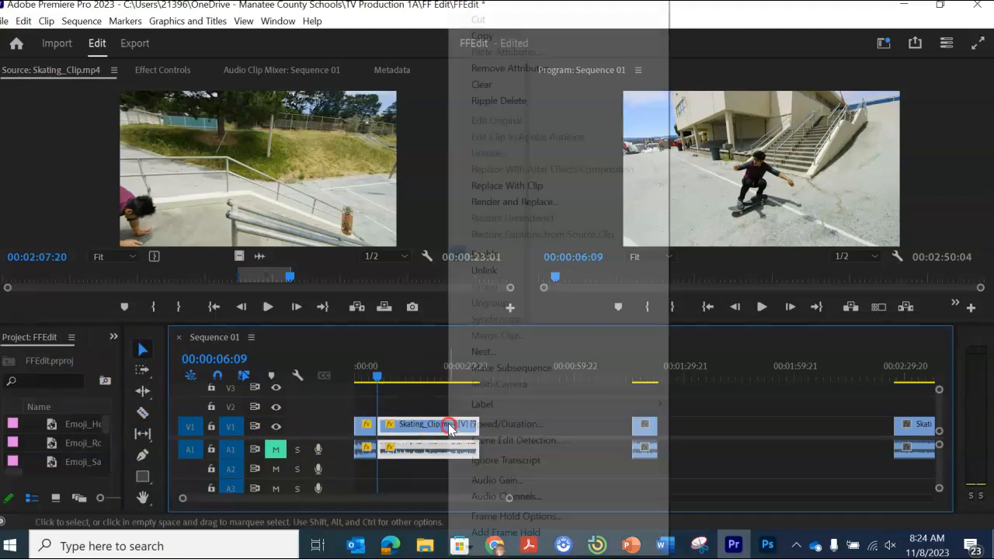
left_click(506, 424)
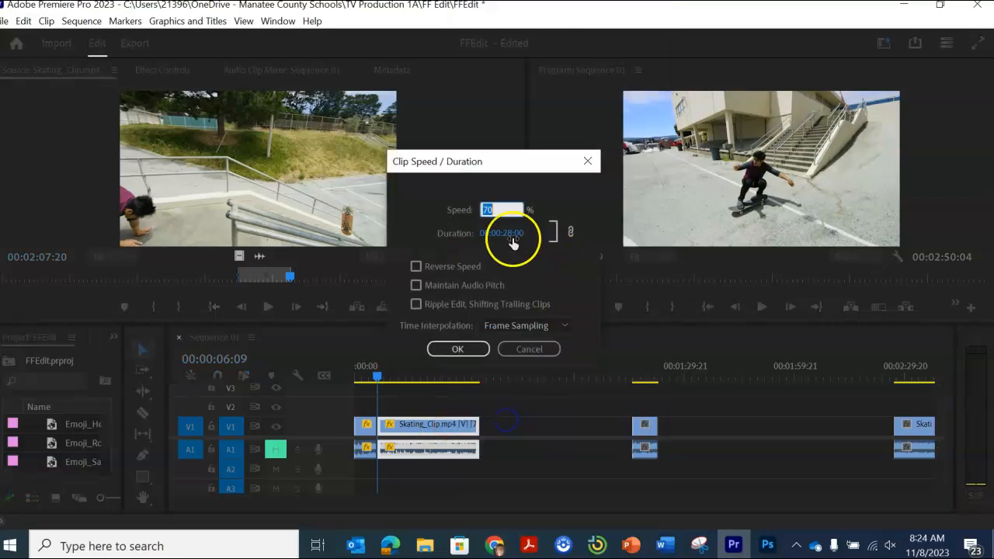
type("100")
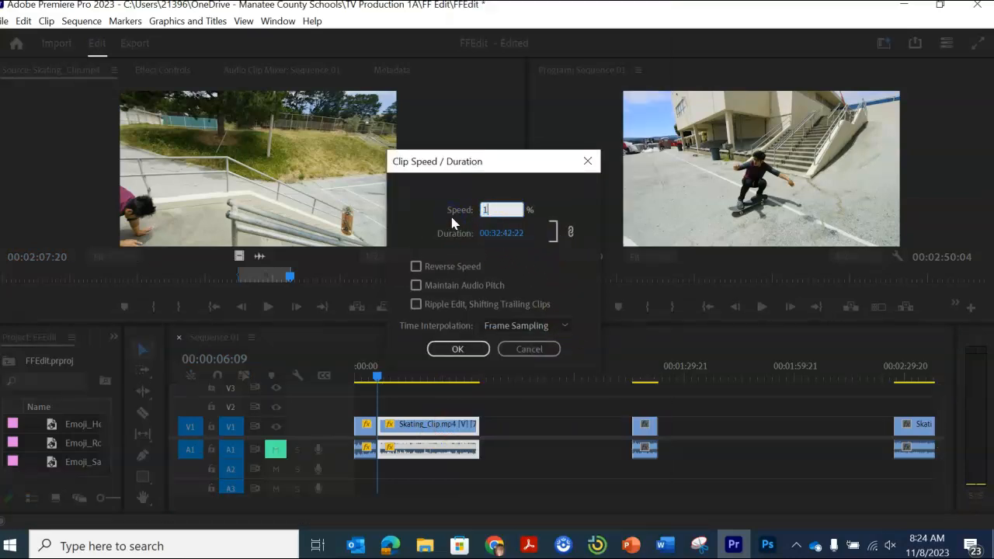
left_click(472, 354)
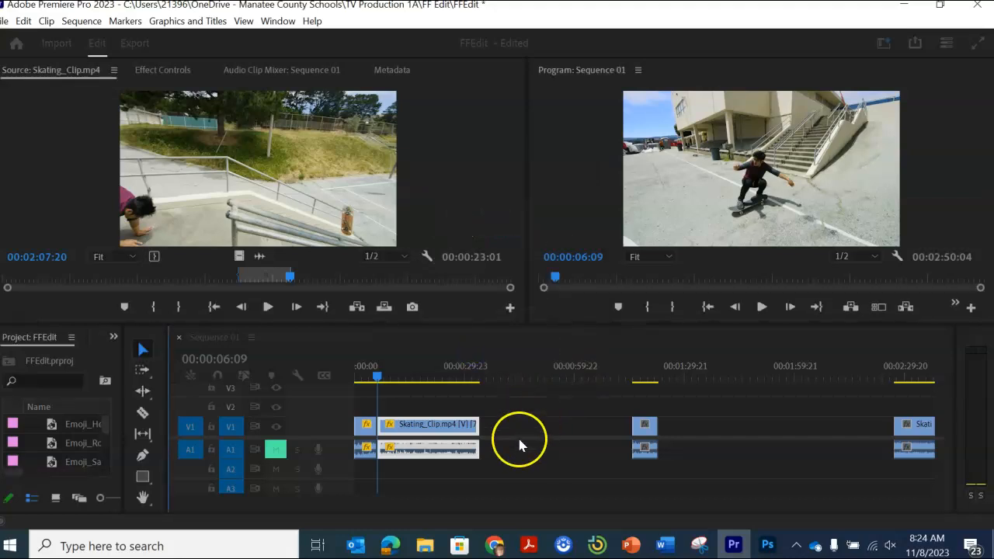
left_click_drag(377, 376, 346, 379)
key("space")
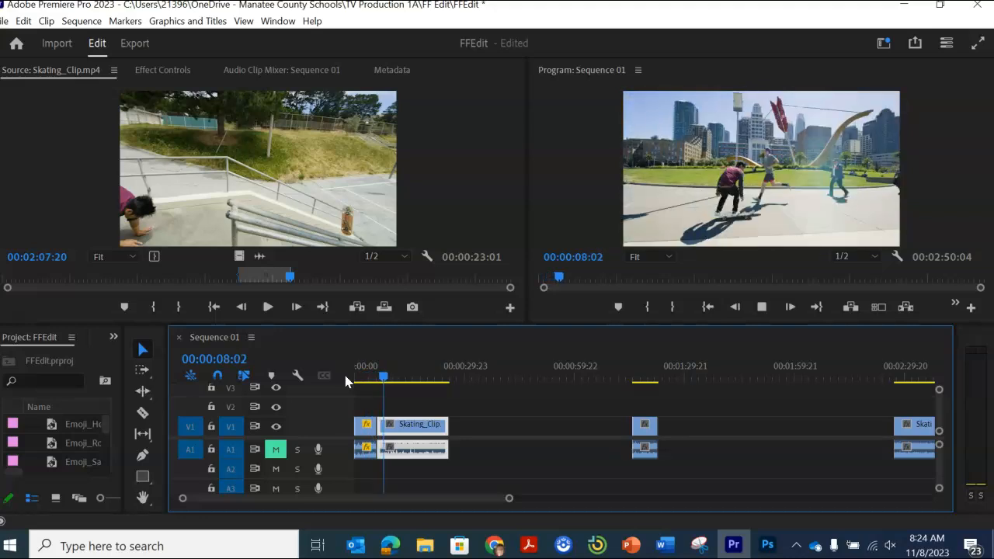
key("space")
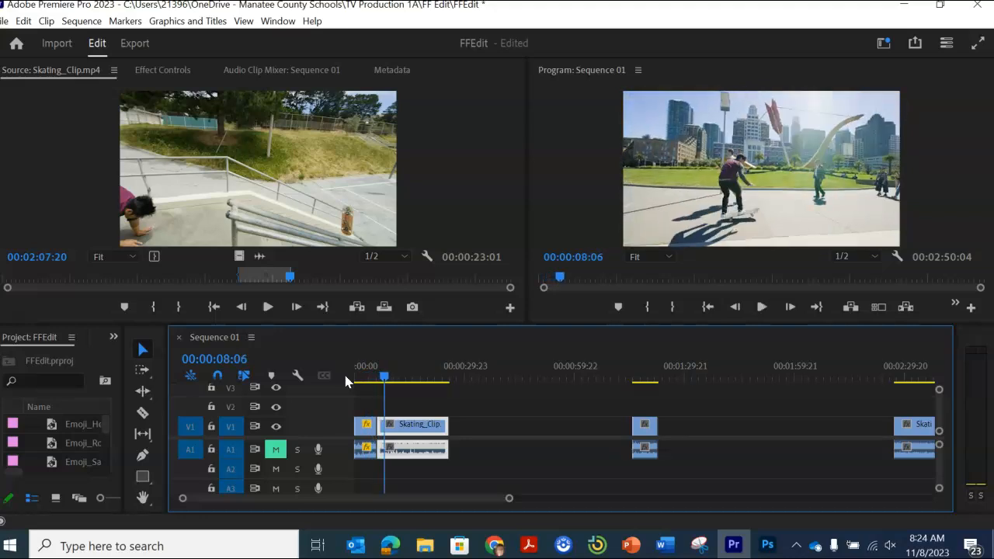
Step: Slow down the short opening section before the cut further and play the sequence from the start past the cut
left_click(370, 433)
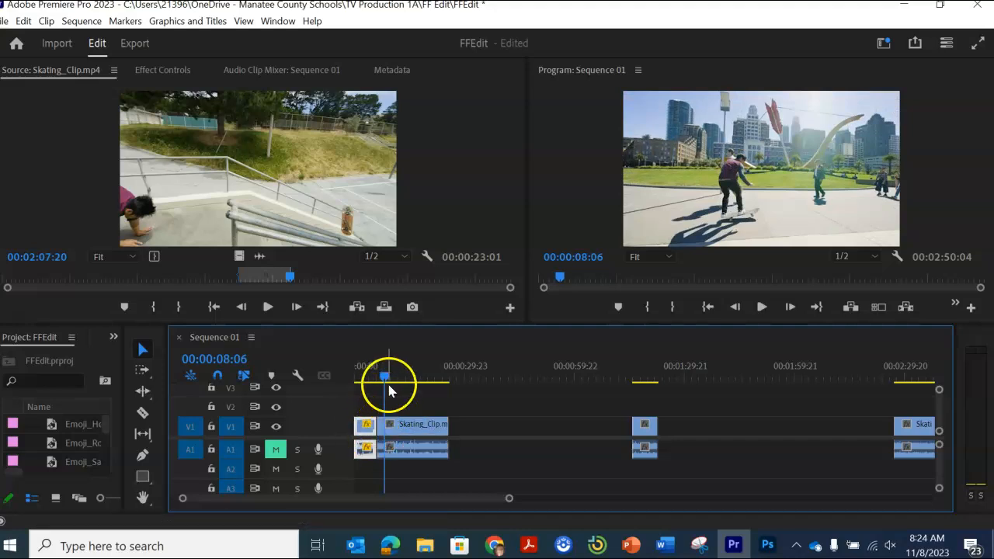
left_click(368, 431)
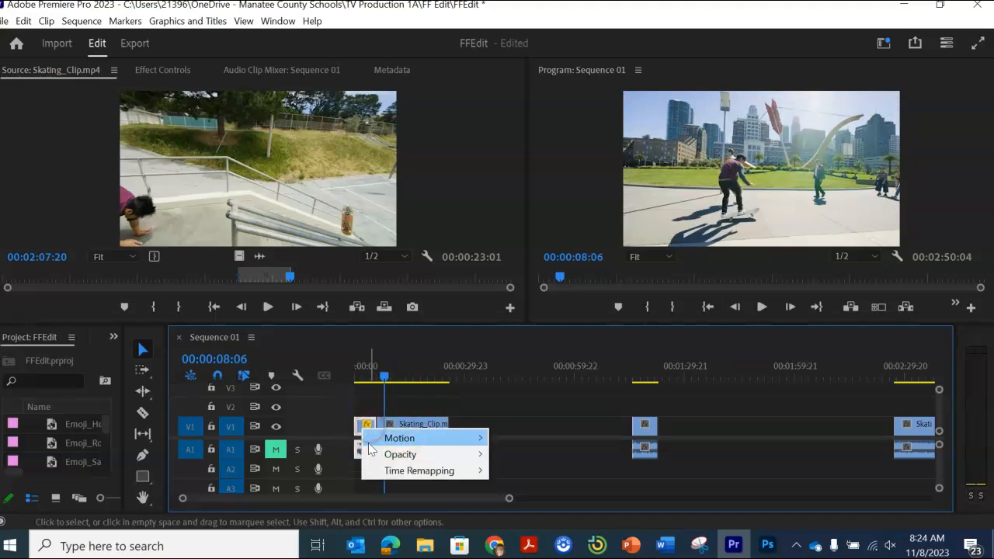
left_click_drag(387, 382, 361, 380)
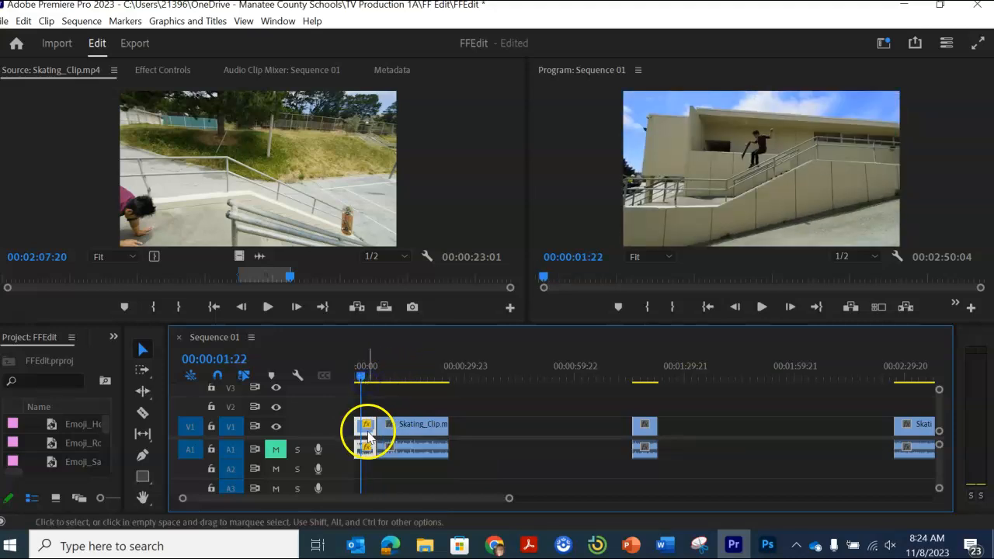
right_click(368, 436)
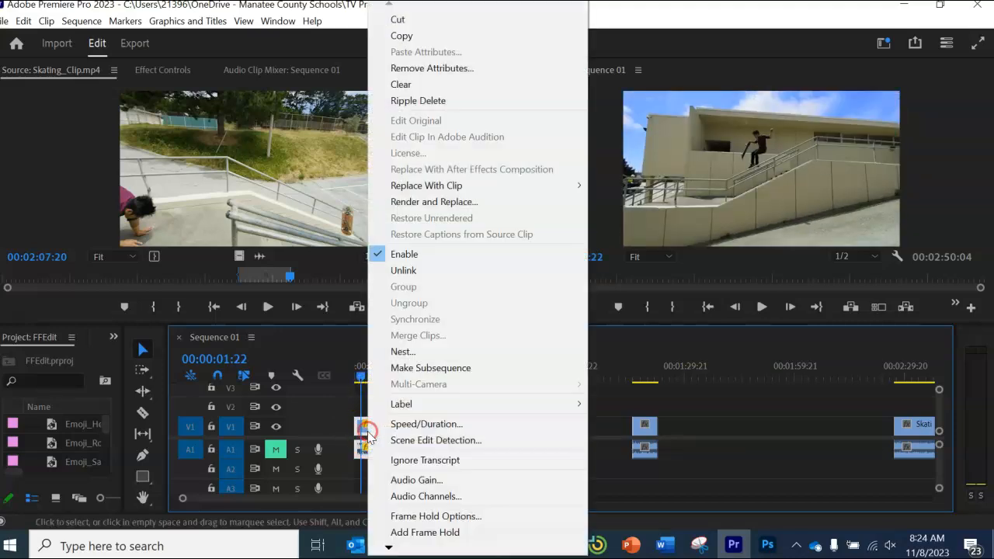
left_click(436, 424)
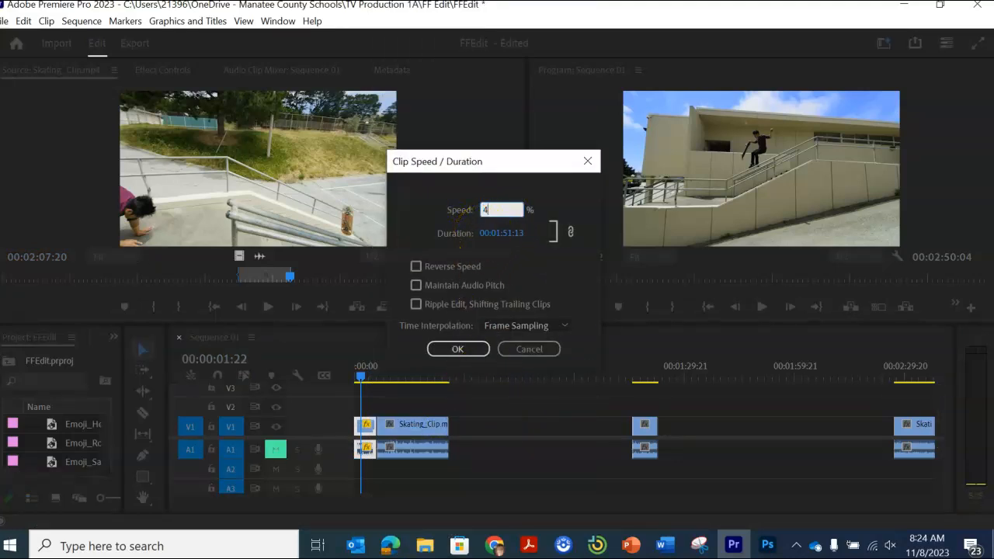
left_click(460, 349)
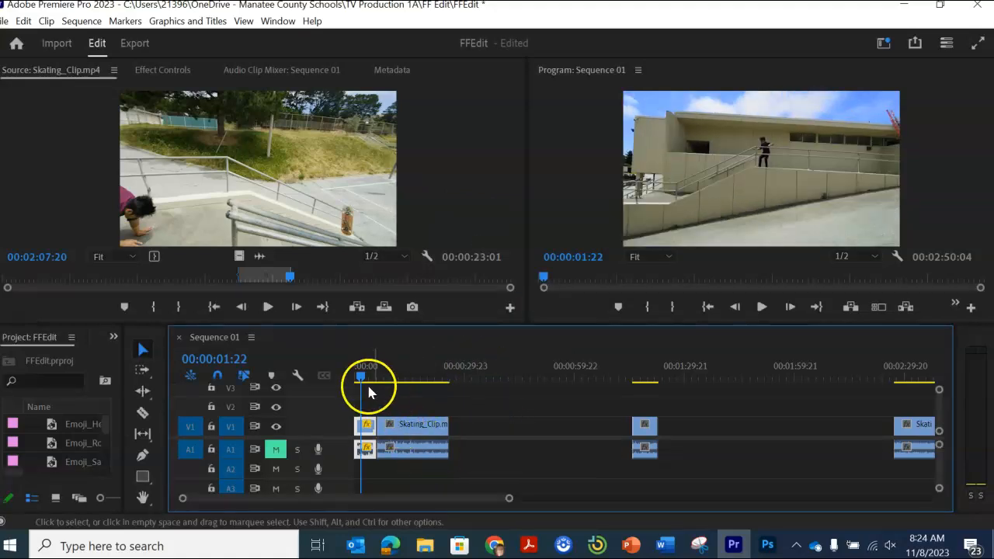
left_click_drag(360, 380, 347, 380)
key("space")
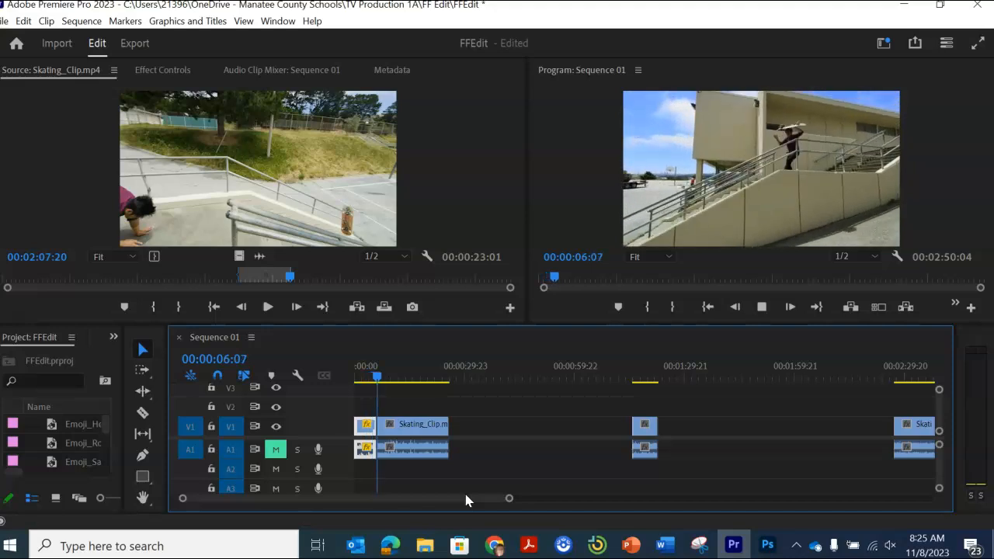
key("space")
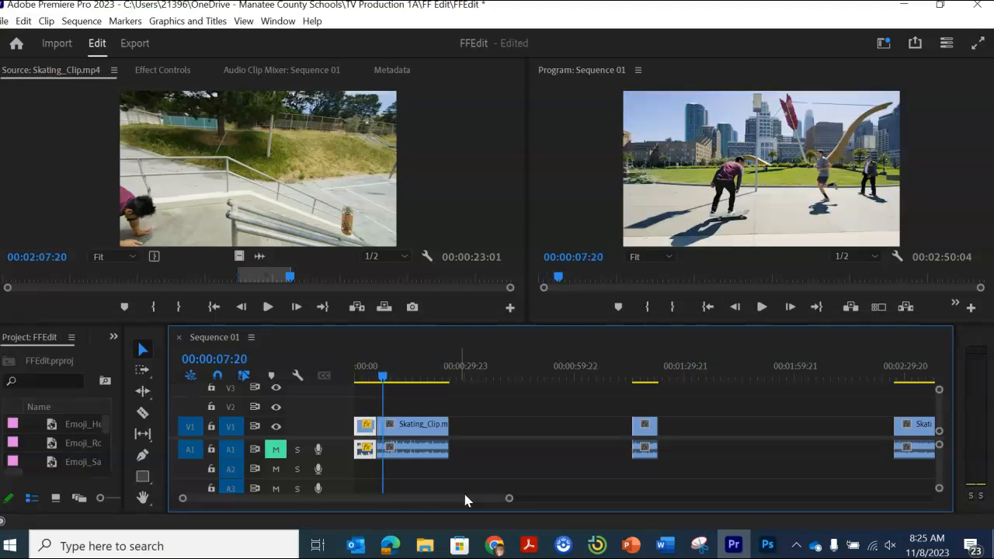
Step: Scrub through the separate clip in the middle of the timeline and place the playhead at 00:01:17:21
left_click_drag(400, 390, 466, 392)
left_click_drag(651, 392, 633, 387)
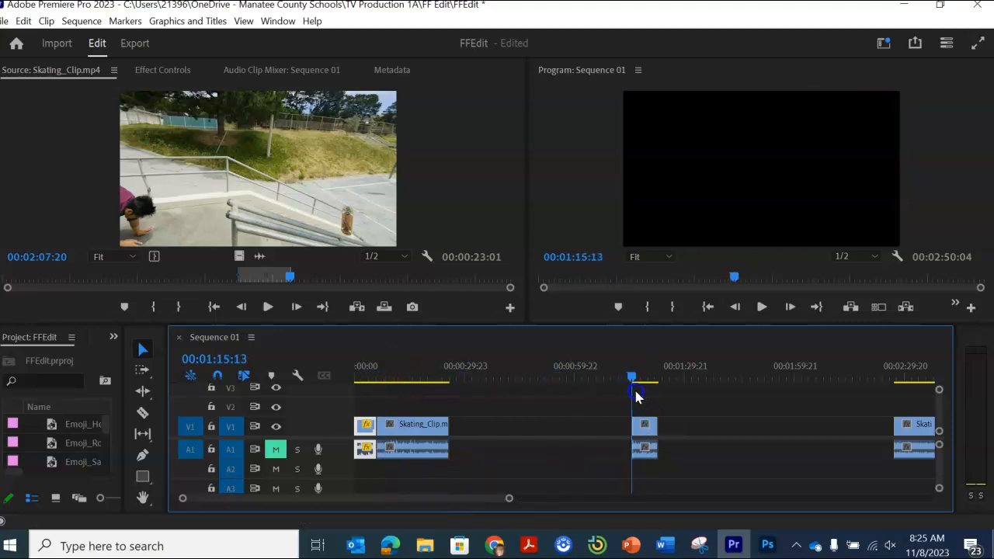
left_click(642, 433)
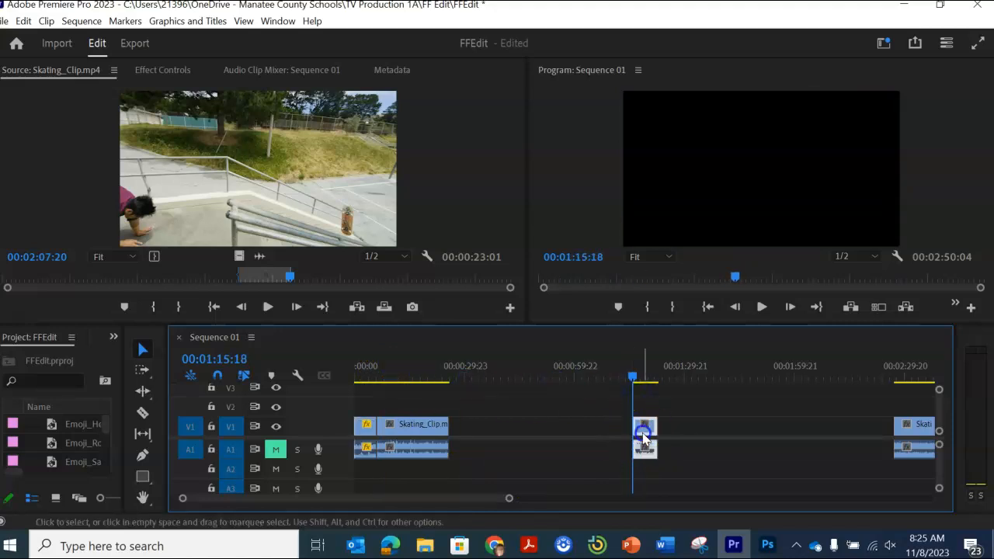
left_click_drag(632, 379, 638, 382)
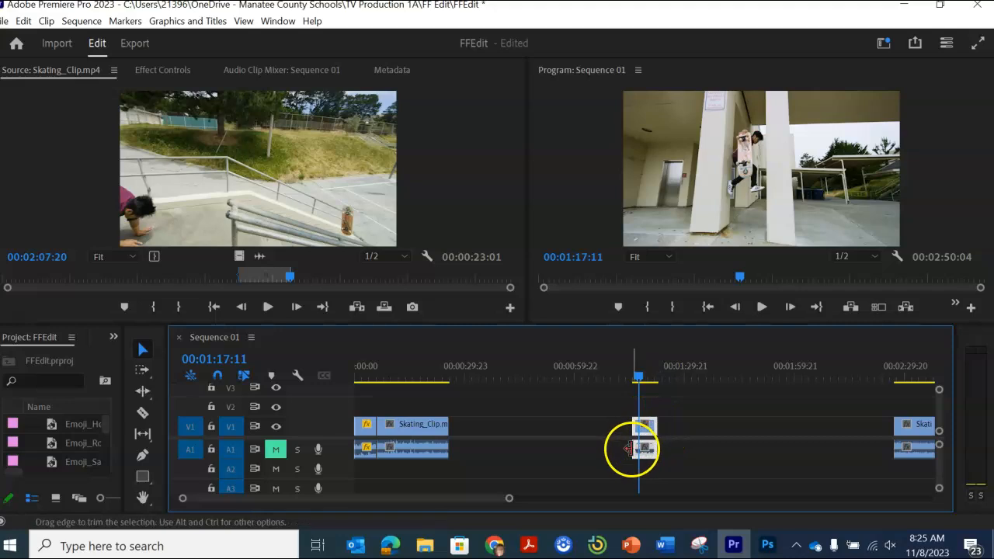
mouse_move(637, 380)
left_mouse_down()
mouse_move(651, 383)
mouse_move(632, 384)
mouse_move(640, 390)
left_mouse_up()
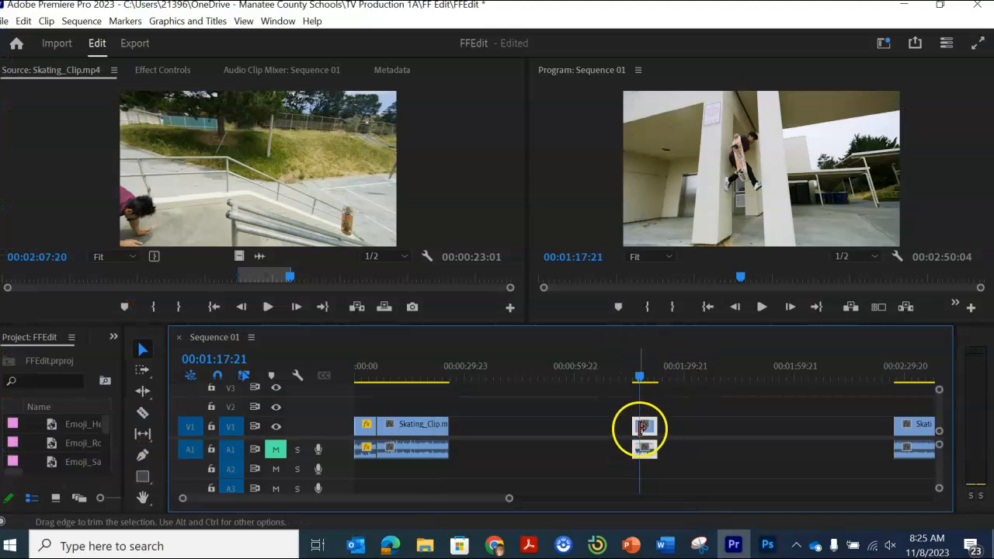
left_click(644, 427)
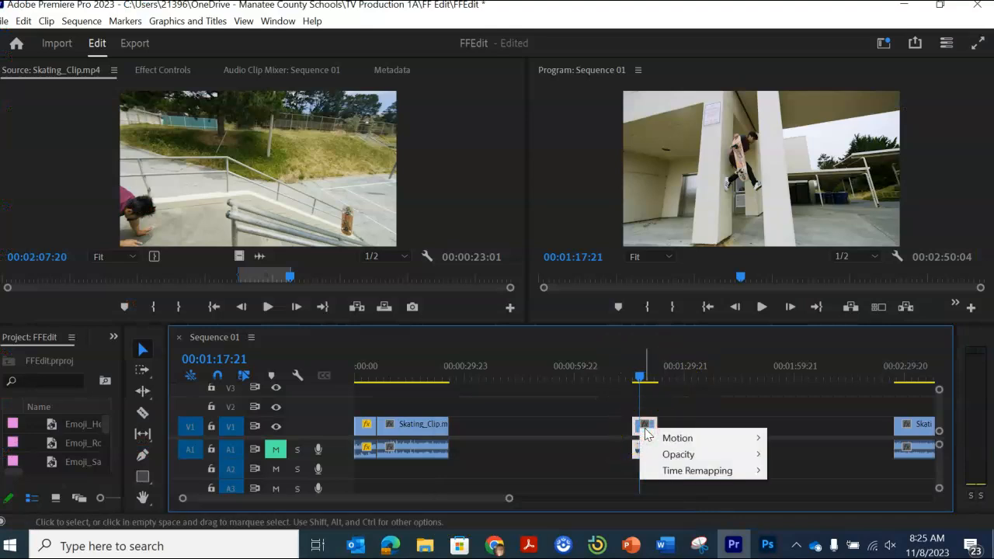
left_click(638, 428)
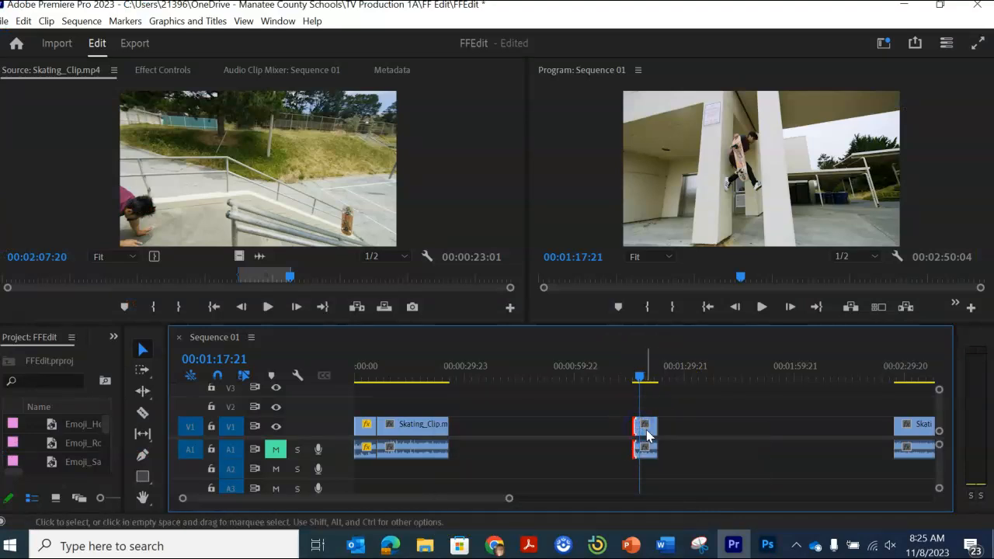
left_click(645, 428)
left_click(645, 424)
left_click(638, 429)
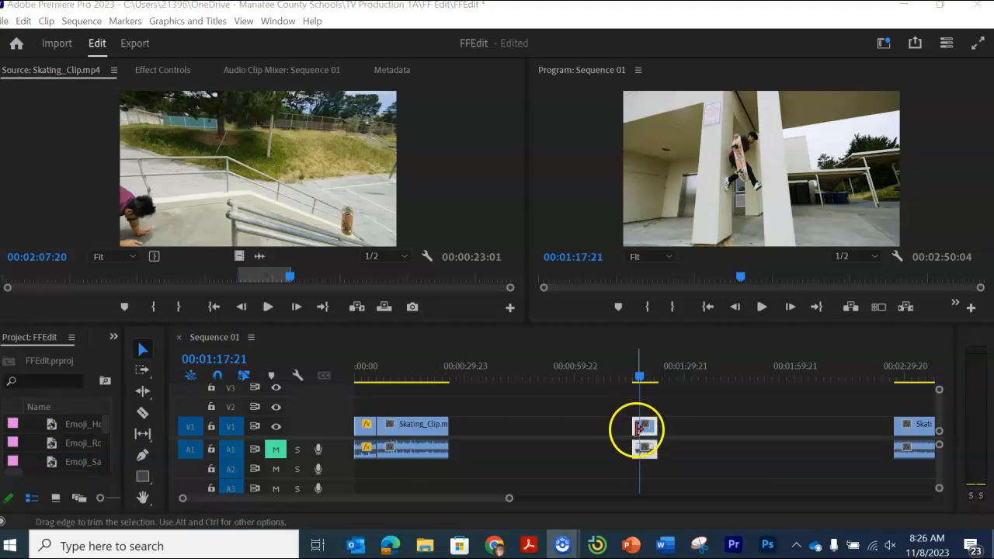
left_click(636, 427)
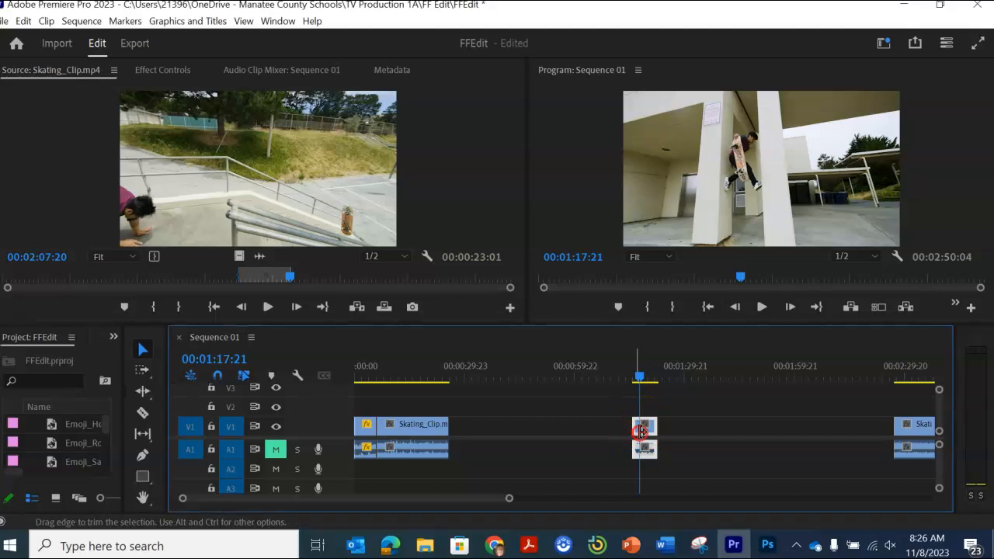
right_click(639, 431)
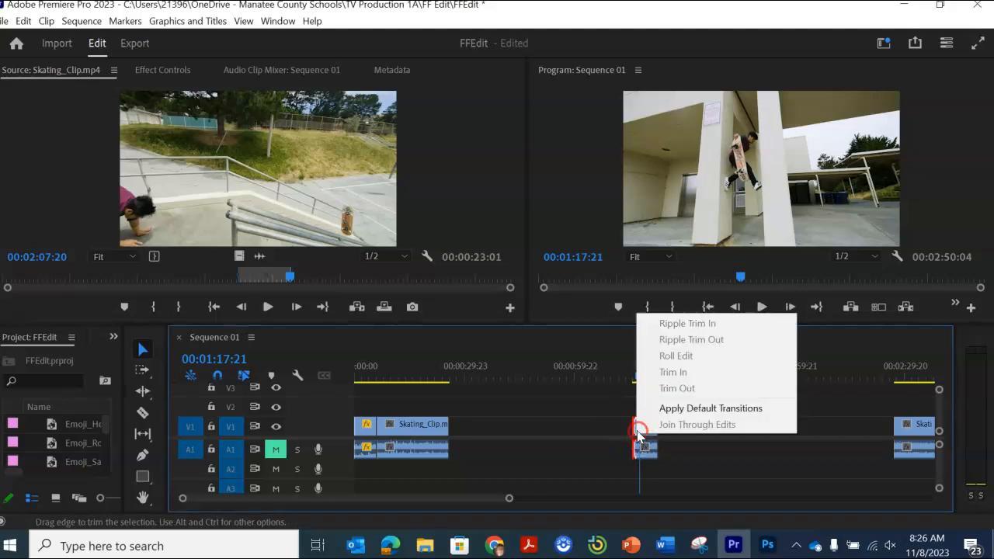
left_click(637, 431)
right_click(638, 431)
left_click(639, 432)
right_click(638, 431)
left_click(639, 432)
right_click(640, 442)
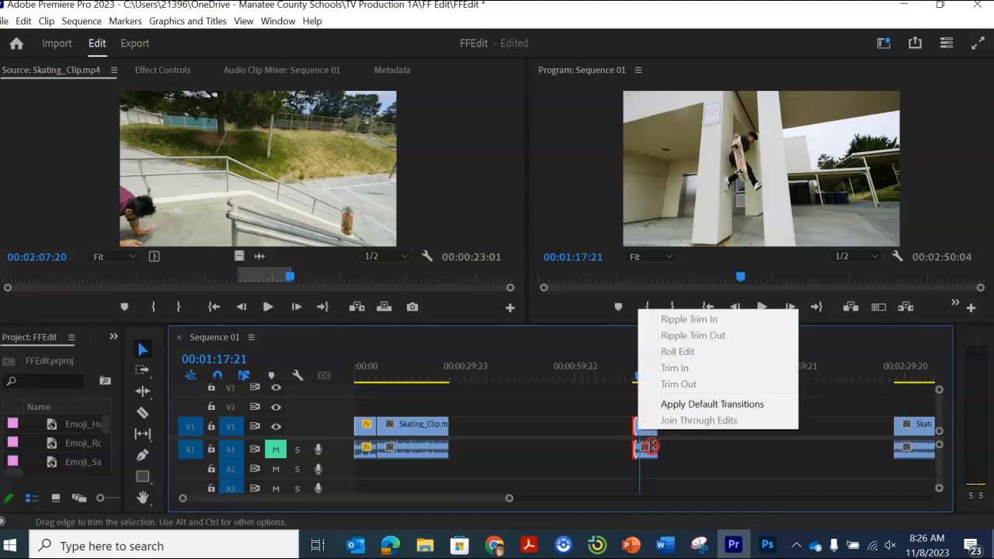
left_click(652, 445)
right_click(653, 450)
Step: Insert a frame hold segment at 00:01:17:21 in the middle Skating_Clip.mp4 clip
left_click(509, 500)
left_click_drag(506, 501, 429, 503)
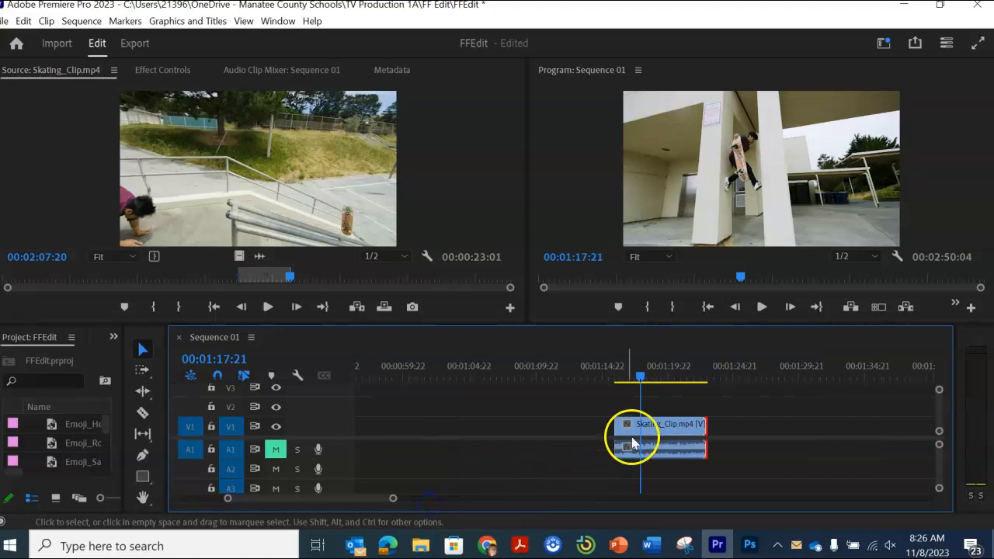
right_click(654, 428)
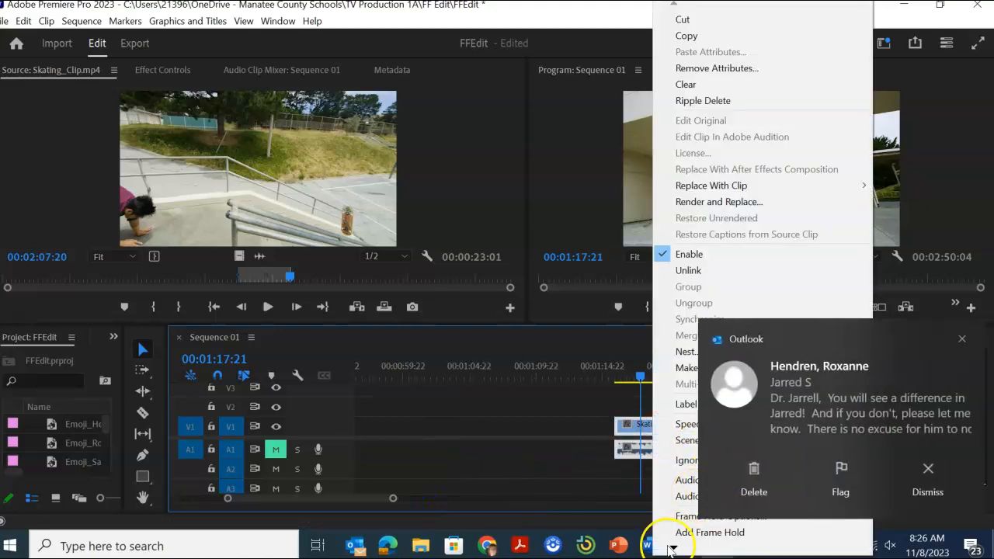
left_click(961, 340)
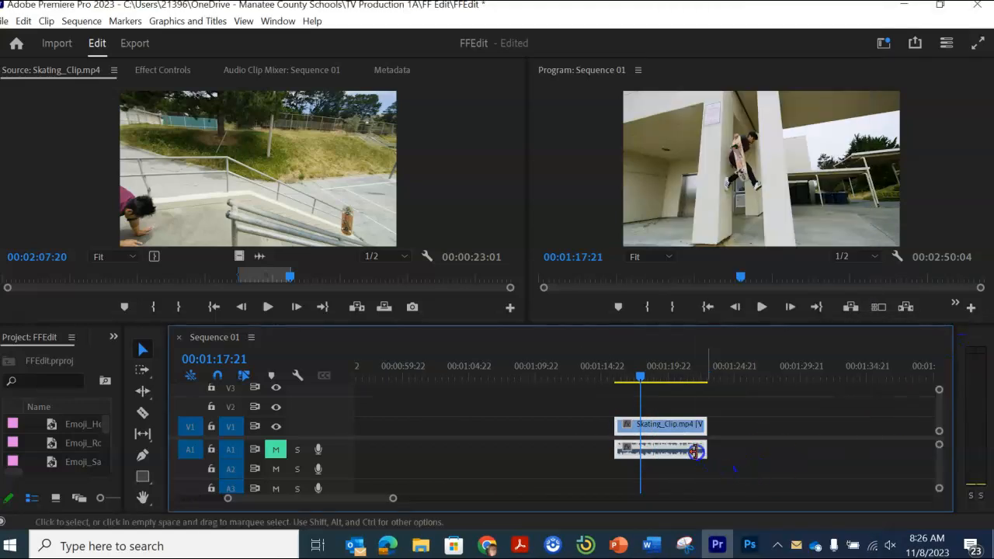
right_click(660, 433)
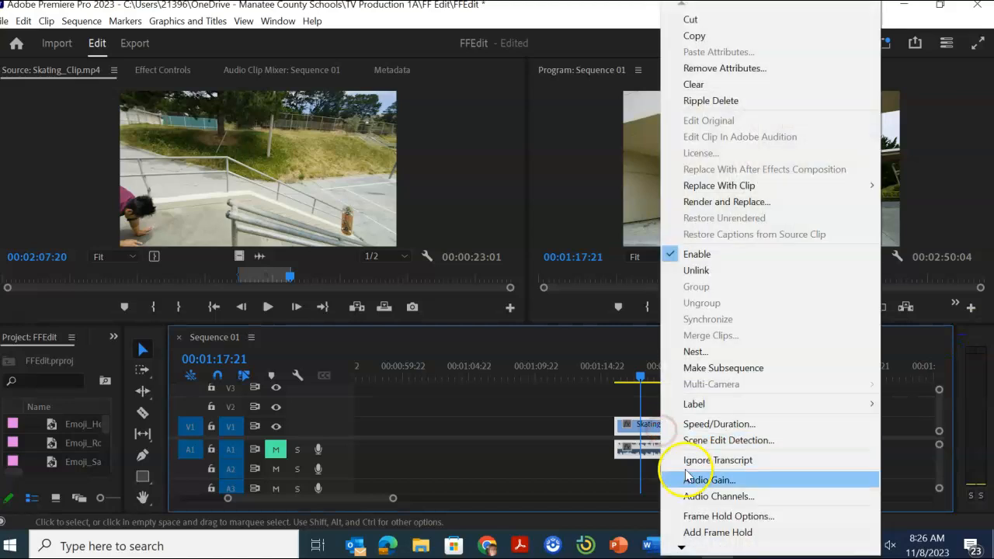
mouse_move(681, 549)
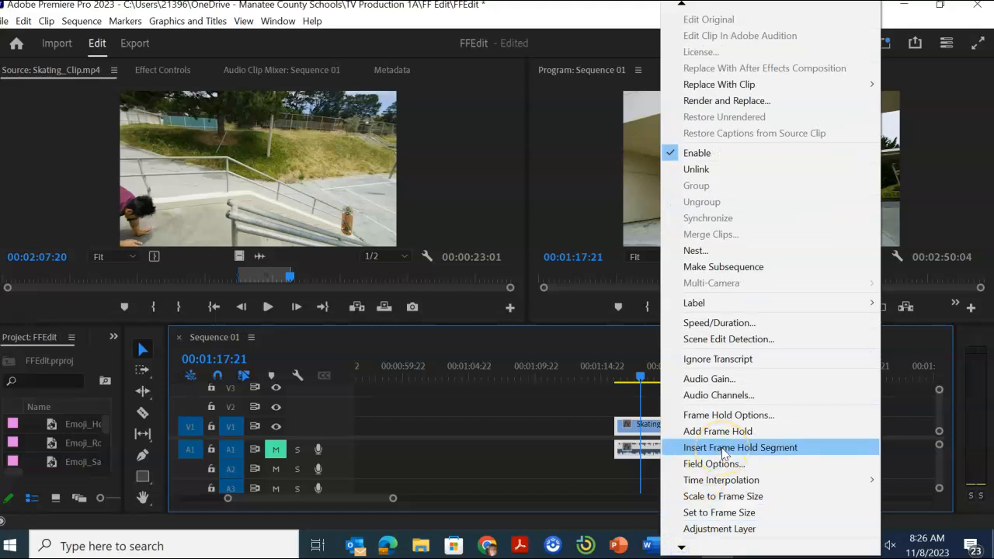
left_click(722, 448)
Step: Play the middle clip from before the frame hold until past the frozen frame
left_click_drag(650, 389, 627, 384)
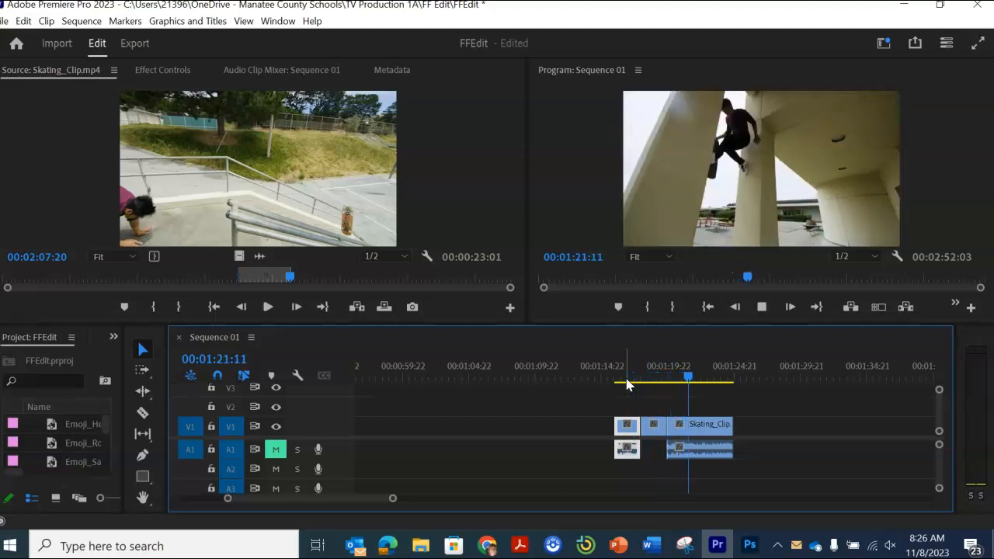
key("space")
left_click(609, 409)
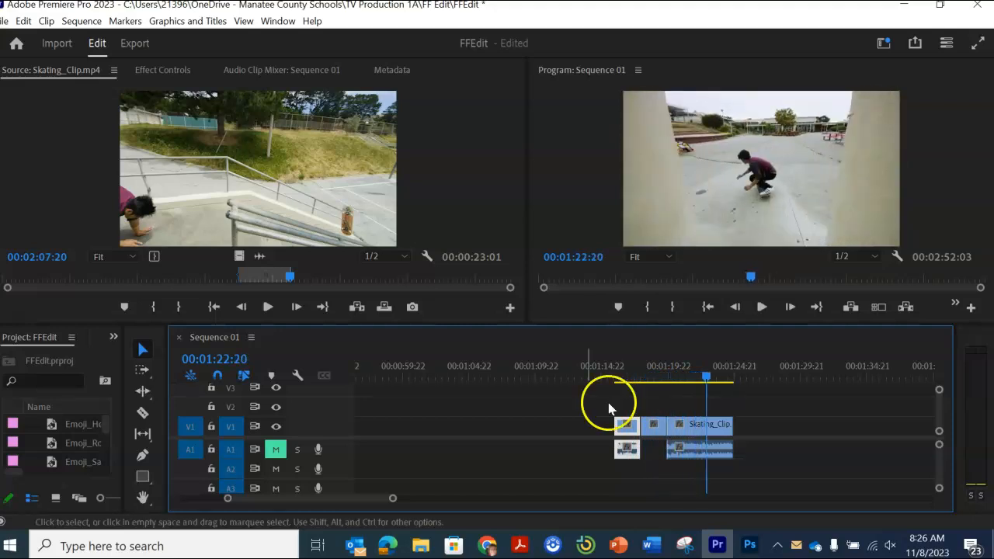
Step: Set the speed of the last clip in the timeline to 170% and play it from its start
left_click_drag(347, 497, 410, 506)
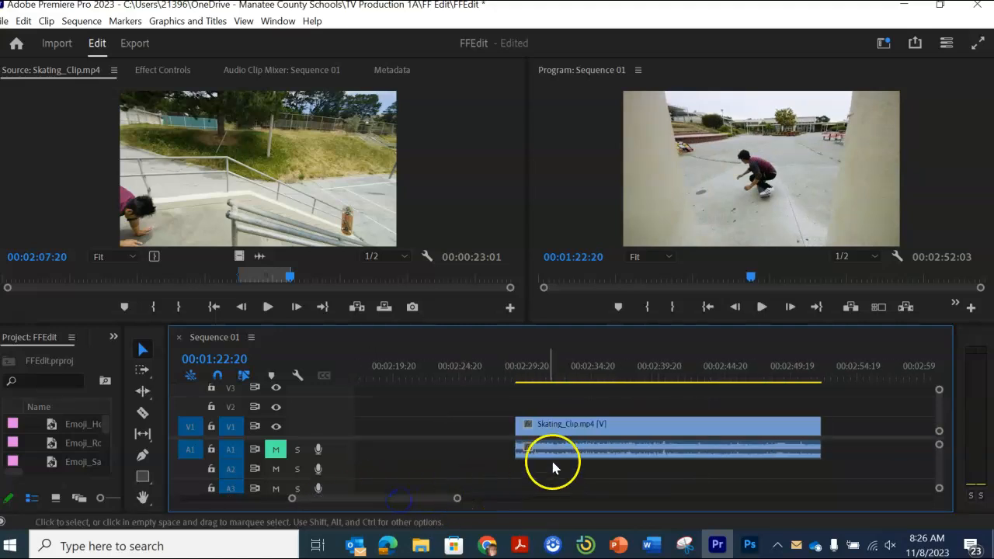
left_click(652, 432)
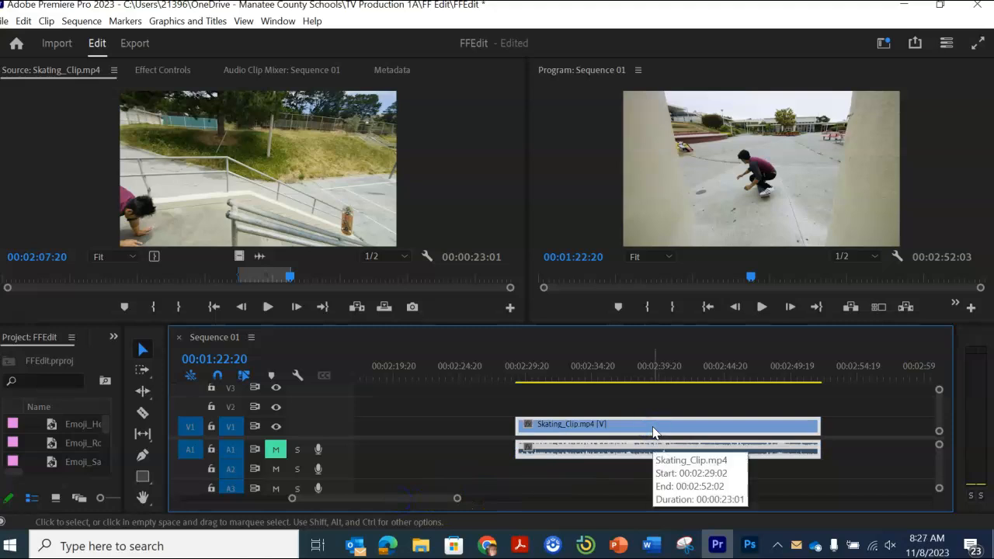
right_click(556, 432)
left_click(610, 426)
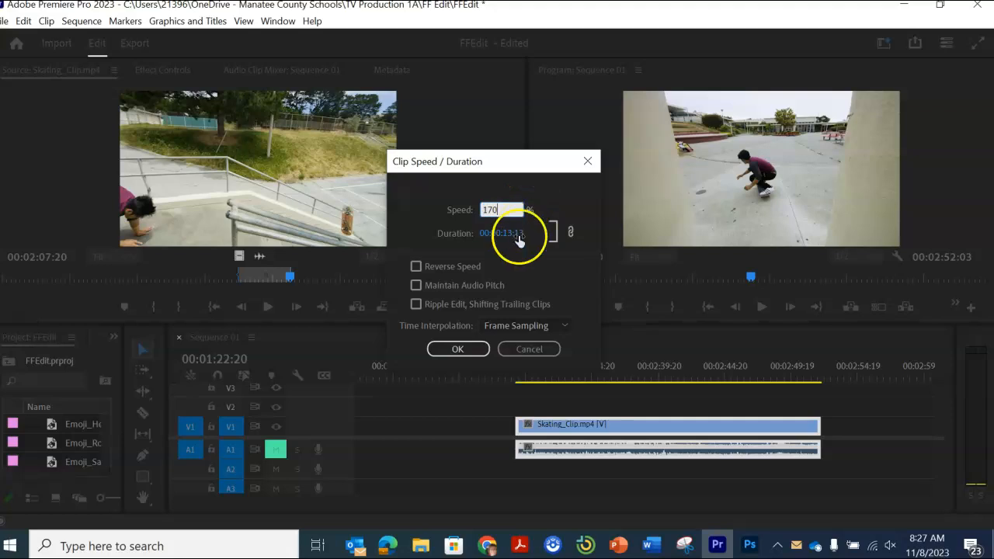
left_click(458, 348)
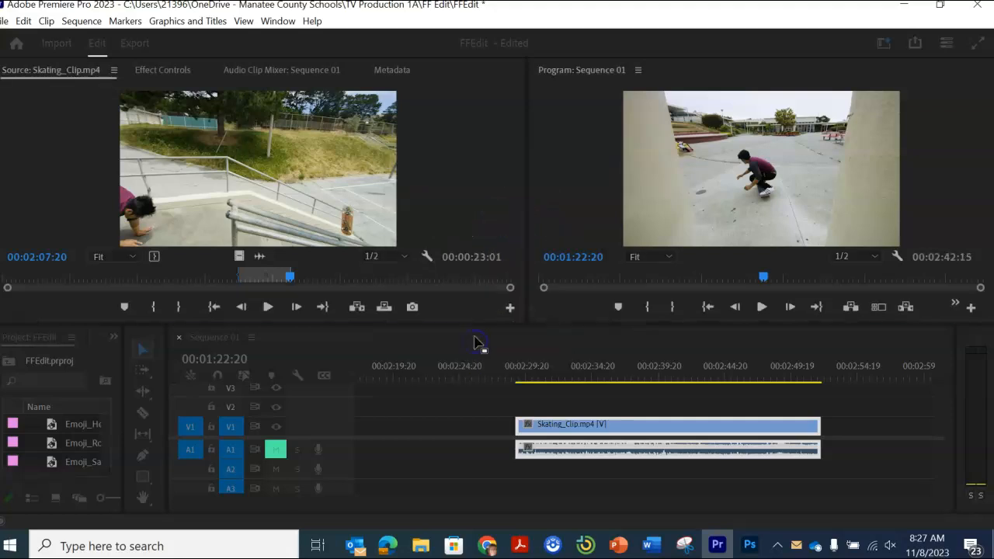
left_click(517, 377)
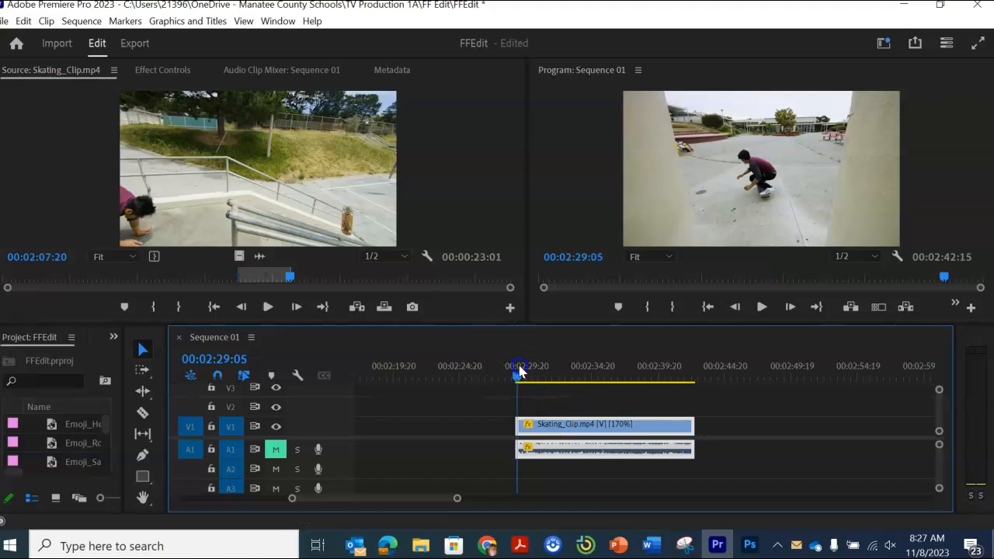
key("space")
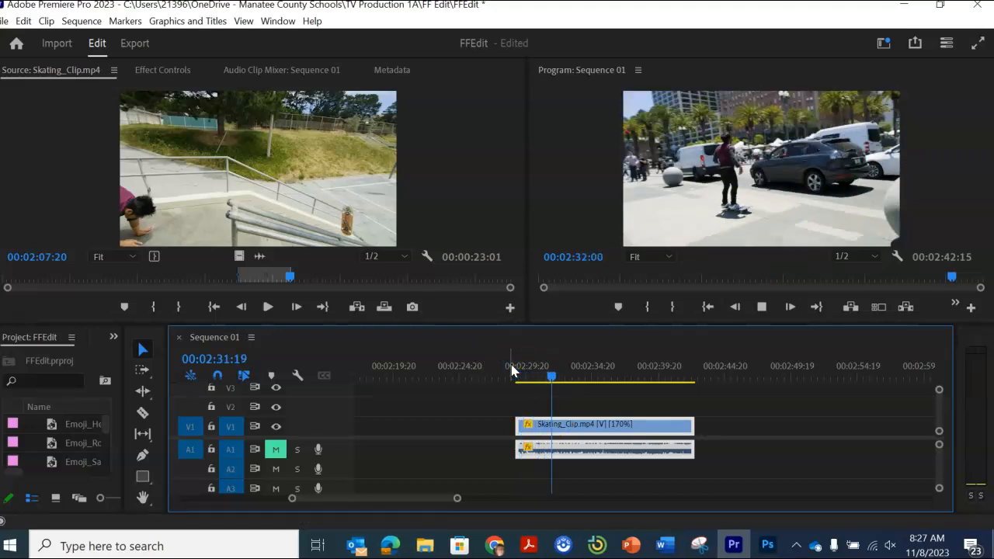
left_click(512, 387)
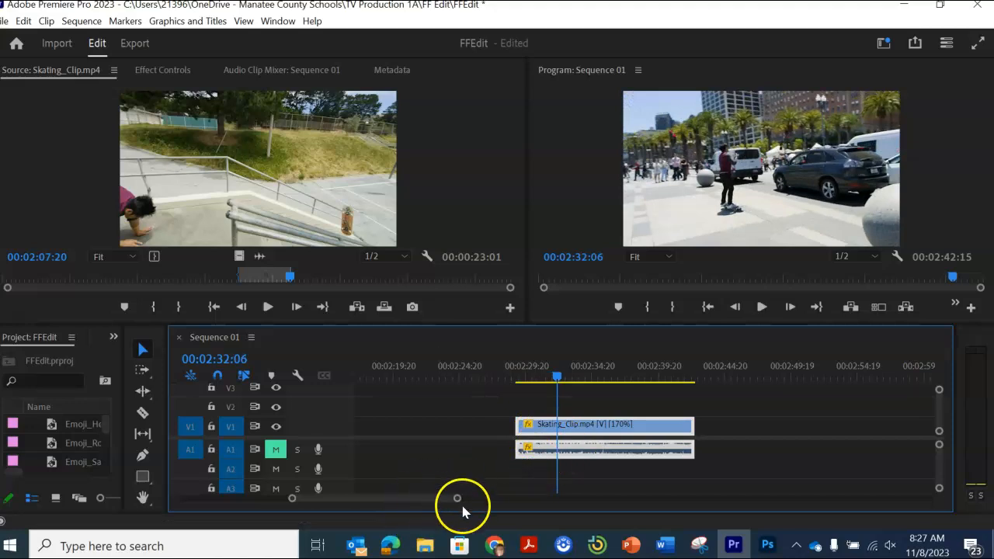
Step: Move all pieces of the middle clip, including the frame hold, directly against the end of the first clips
left_click_drag(456, 499, 635, 535)
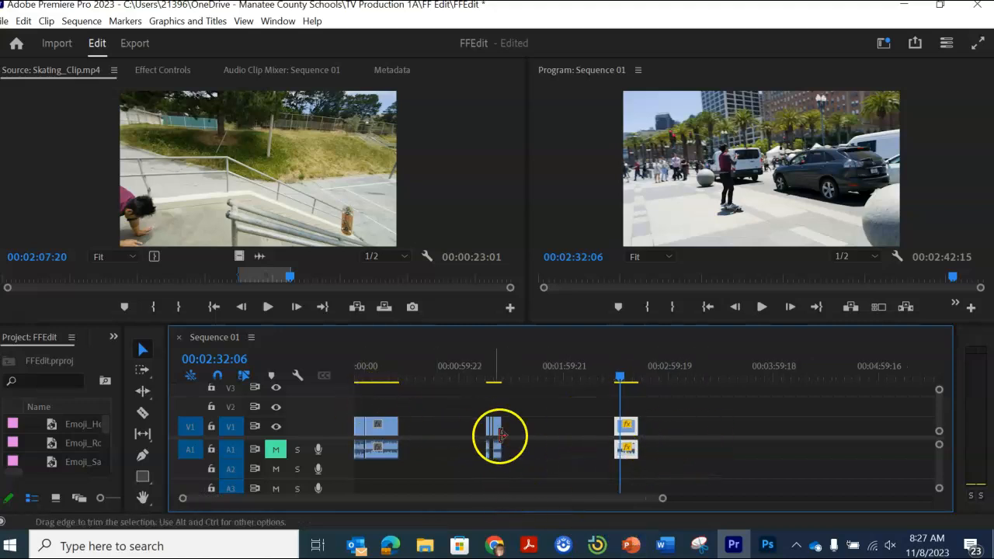
left_click_drag(463, 401, 393, 437)
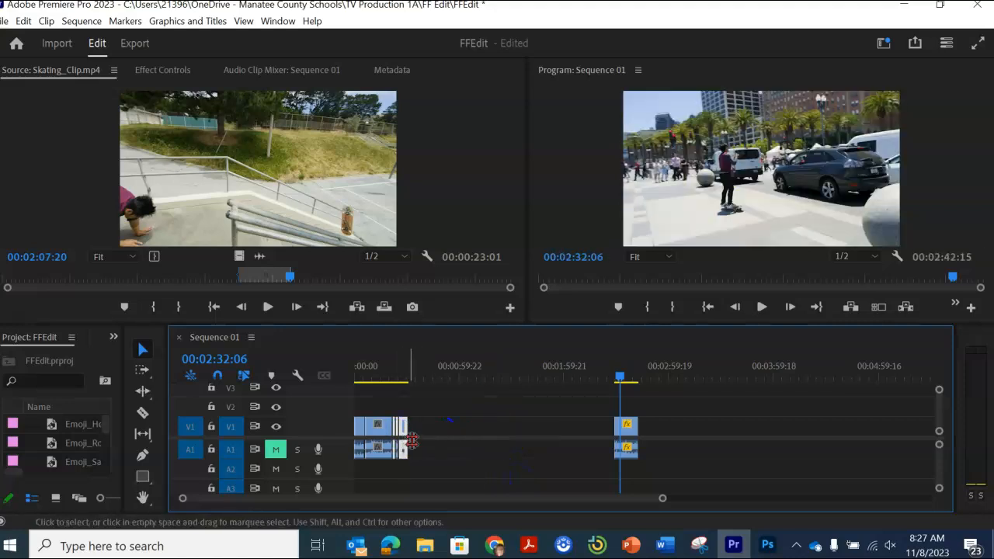
key("ctrl+z")
mouse_move(497, 437)
left_mouse_down()
mouse_move(444, 443)
mouse_move(479, 443)
left_mouse_up()
left_click_drag(466, 409, 418, 441)
left_click(495, 437)
Step: Move the 170% clip directly against the end of the middle clips to close the remaining gap
left_click_drag(598, 413, 668, 475)
left_click(633, 439)
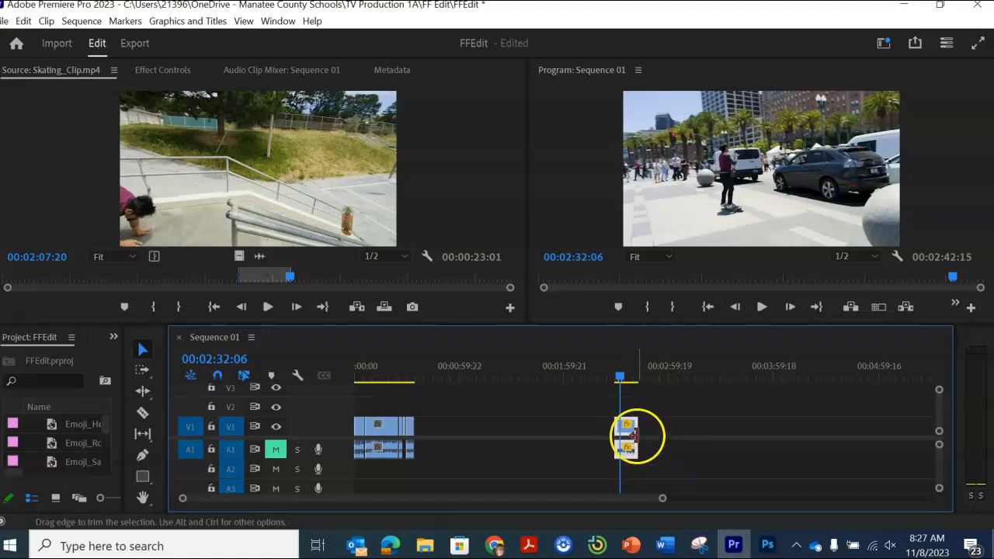
left_click_drag(623, 432, 431, 427)
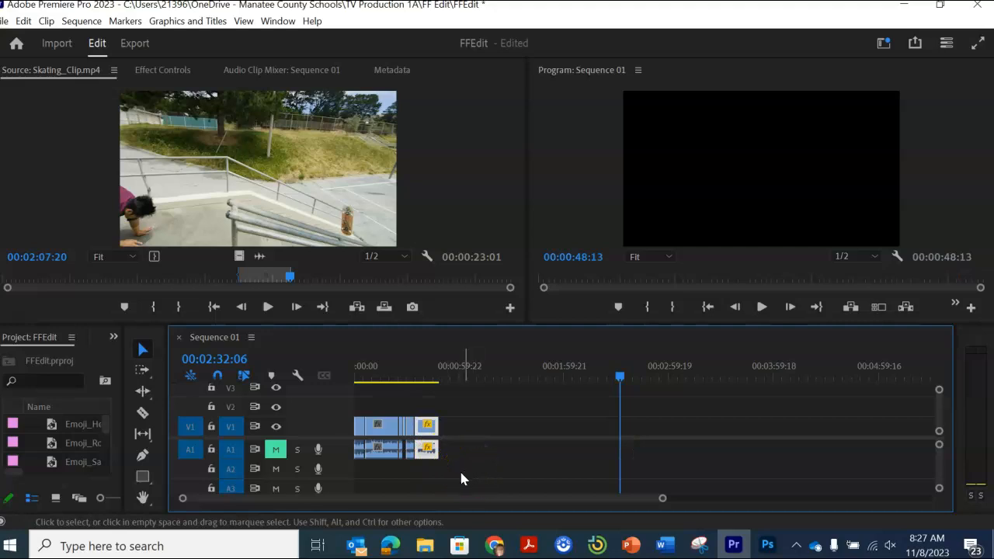
Step: Add the No_Church_In_The_Wild music to audio track A2 at the start of the sequence
scroll(87, 439, "down", 1)
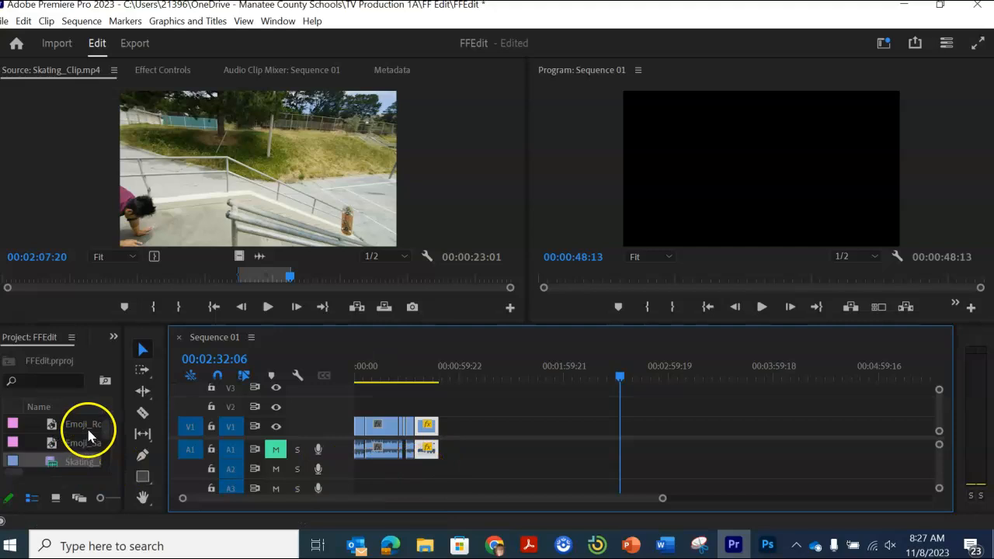
left_click_drag(123, 408, 266, 412)
scroll(148, 458, "down", 2)
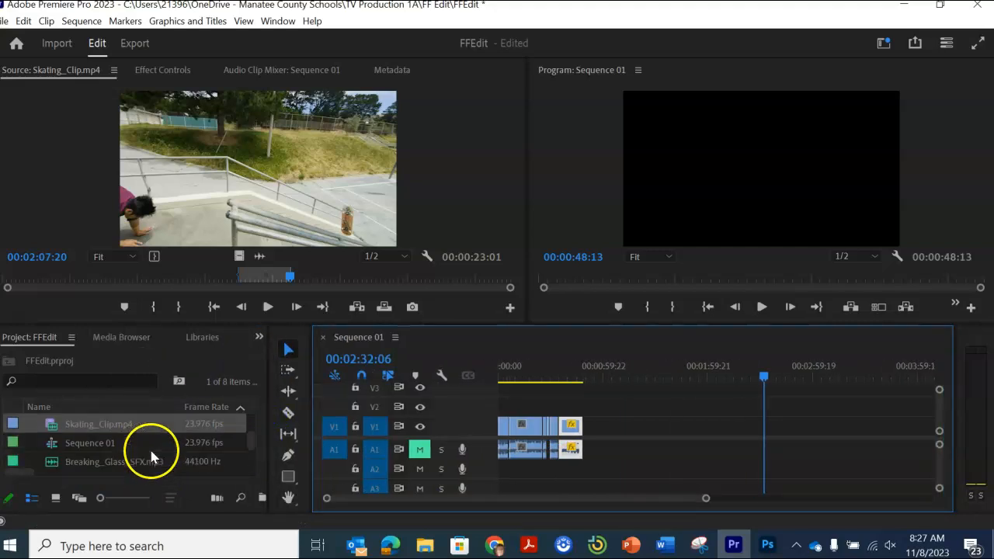
scroll(142, 458, "down", 1)
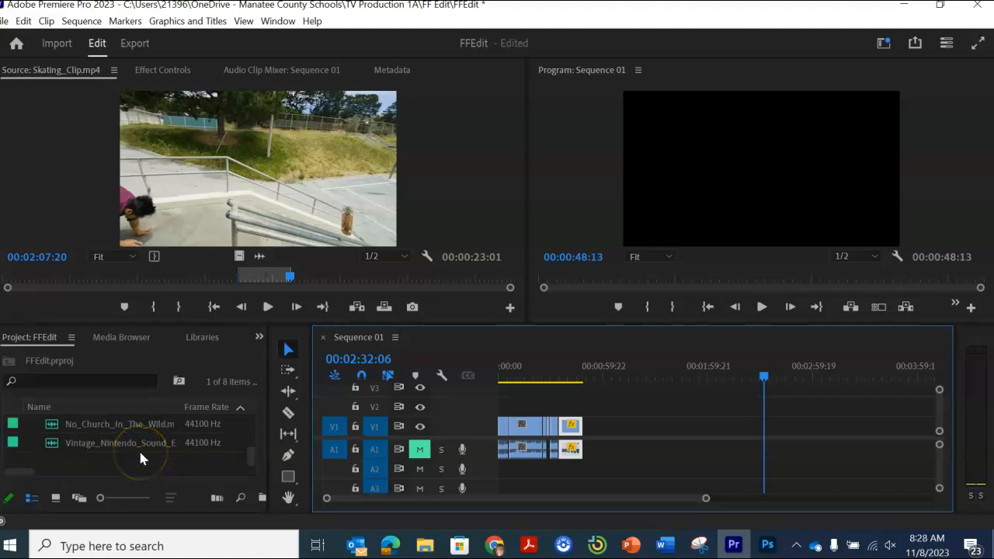
scroll(141, 458, "up", 1)
left_click_drag(79, 441, 501, 471)
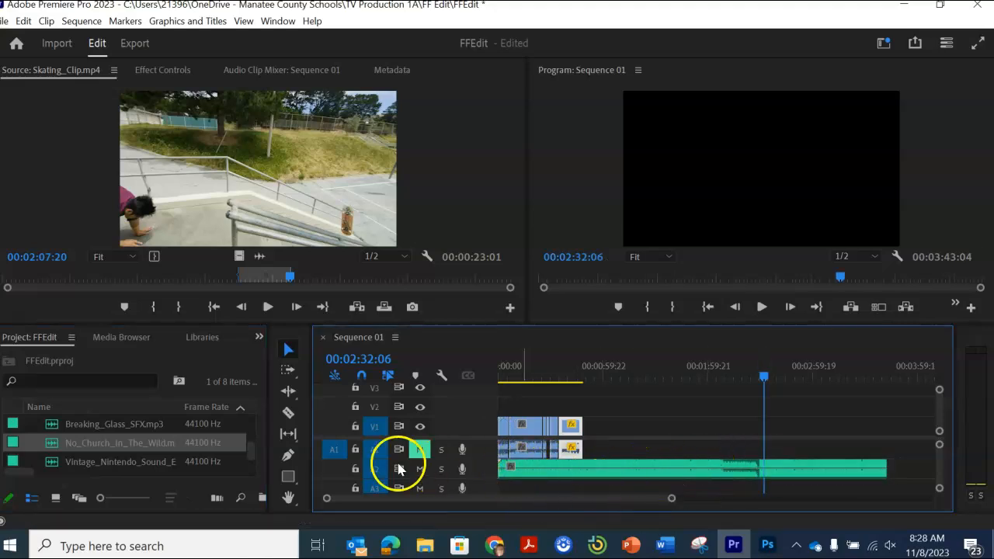
Step: Split the music about two minutes in, delete the part before the cut and move the rest to the sequence start
left_click(287, 412)
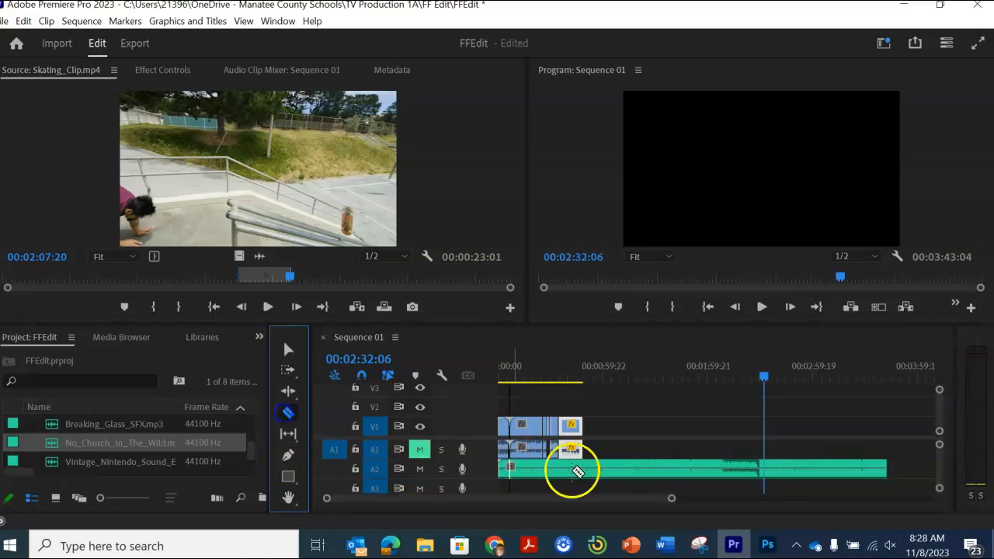
left_click(706, 465)
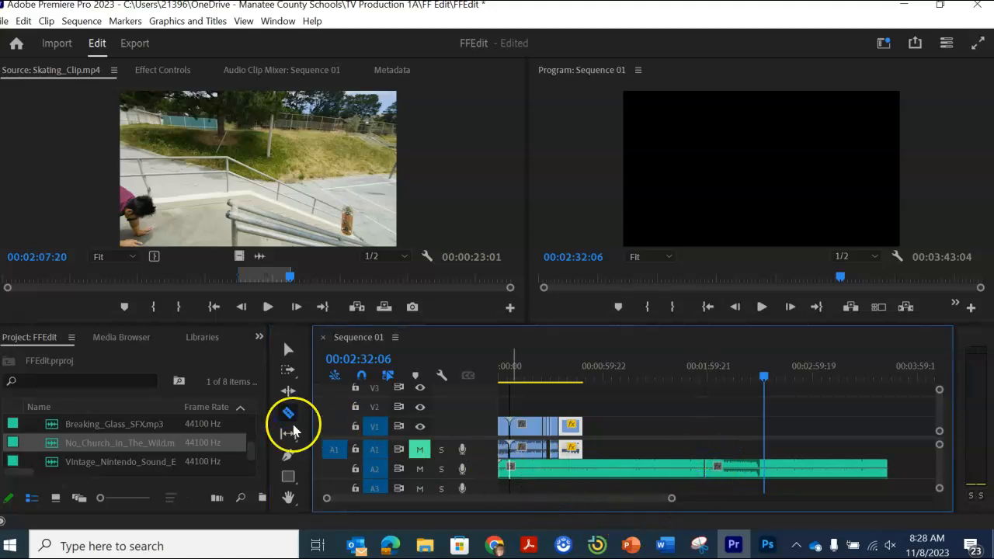
left_click(291, 351)
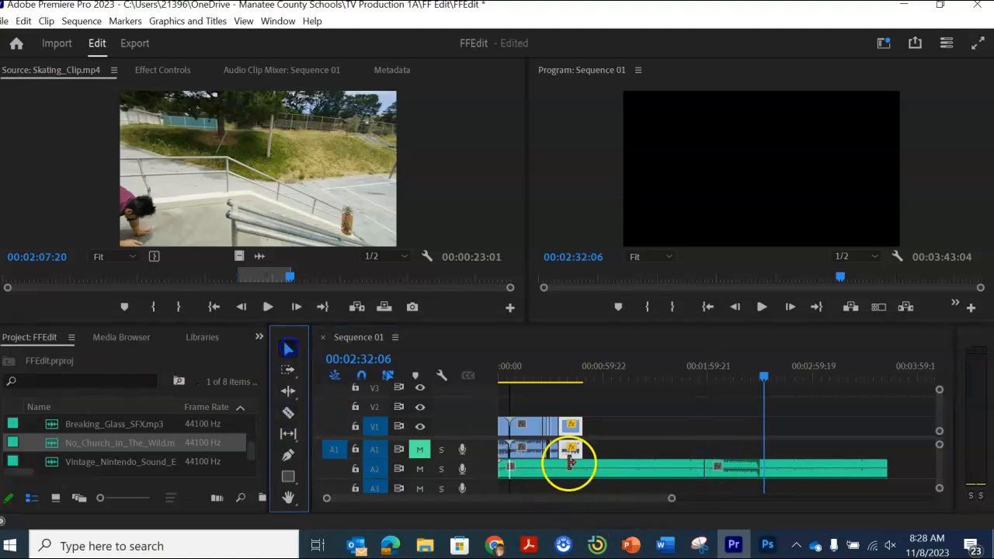
left_click(650, 472)
left_click_drag(732, 471, 515, 483)
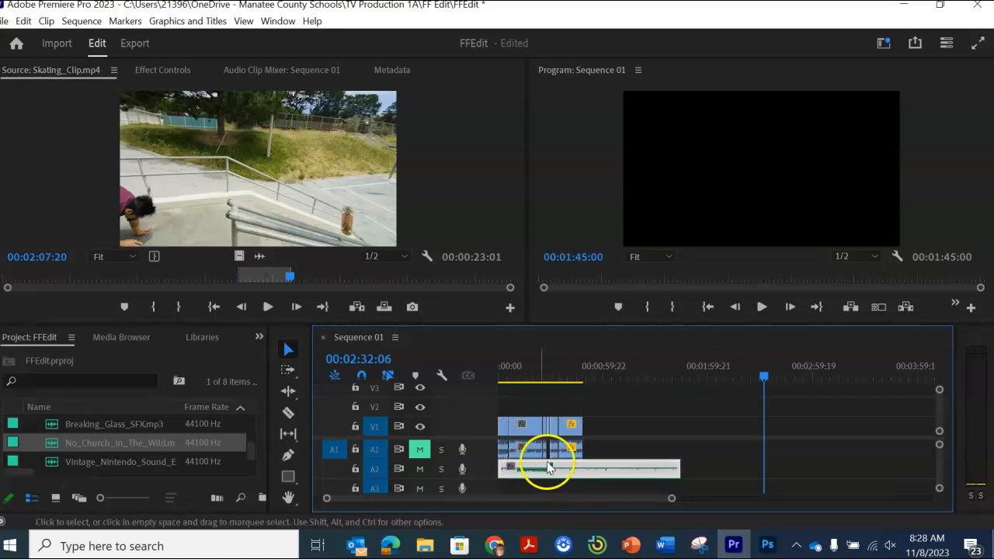
Step: Split the music at the end of the last video clip and delete the excess after the cut
left_click(288, 412)
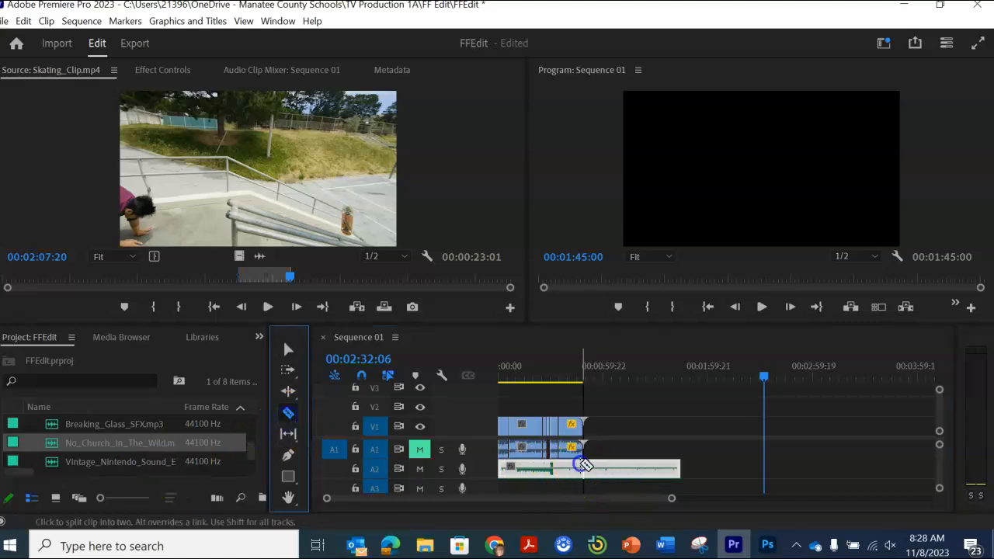
left_click(582, 469)
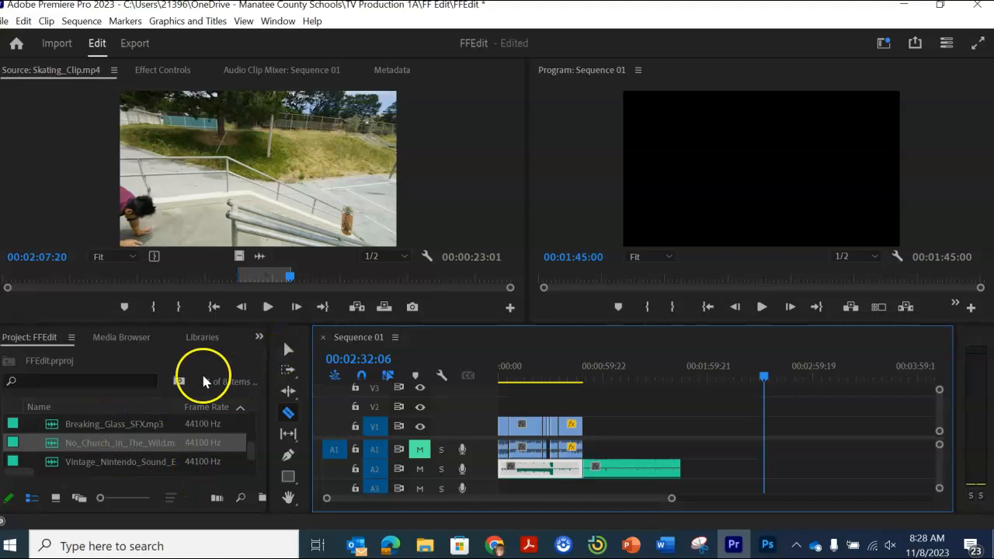
left_click(287, 351)
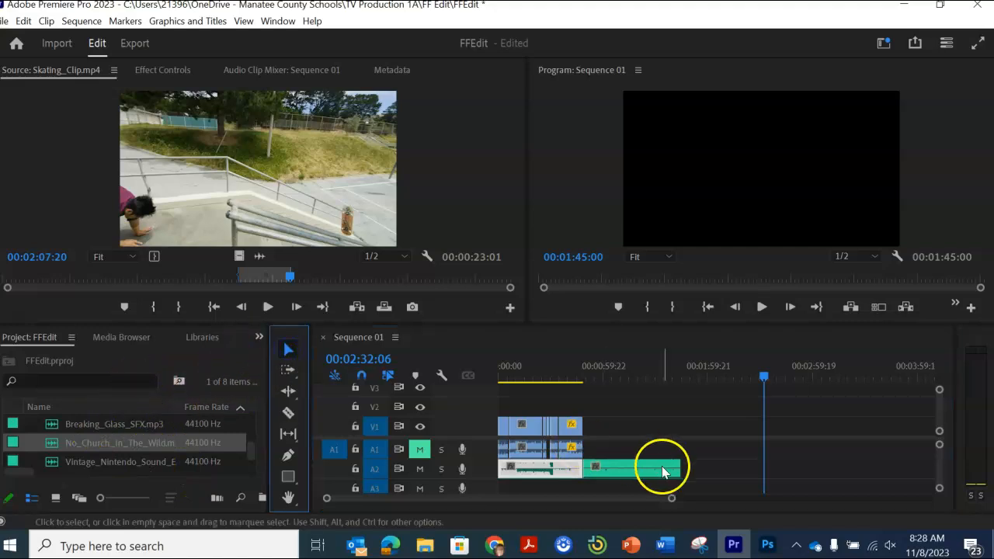
left_click(665, 468)
key("Delete")
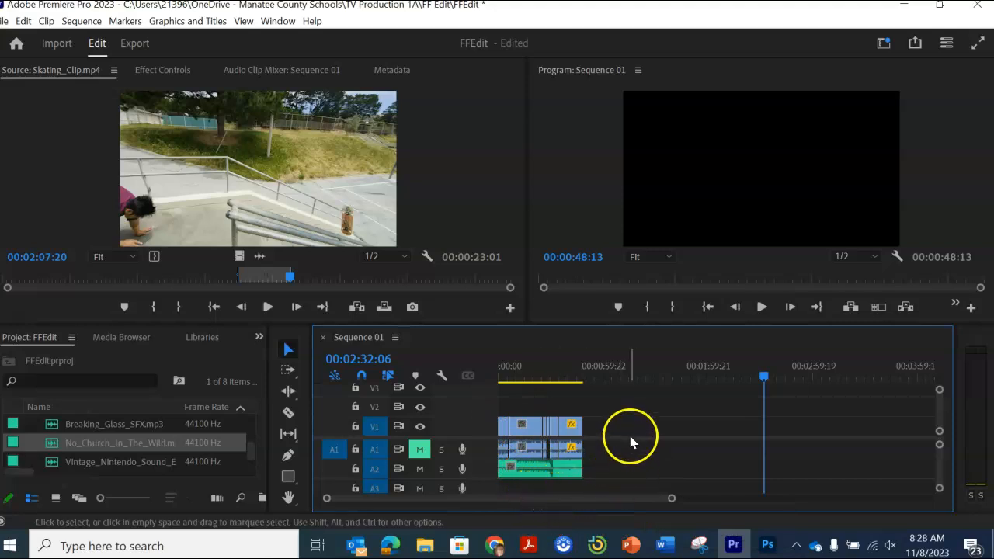
Step: Place Emoji_Roll_Eyes.png over the opening section, Emoji_Heart_Eyes.png over the middle clips and Emoji_Sad_Face.png over the sequence end, all on track V2
scroll(116, 443, "up", 3)
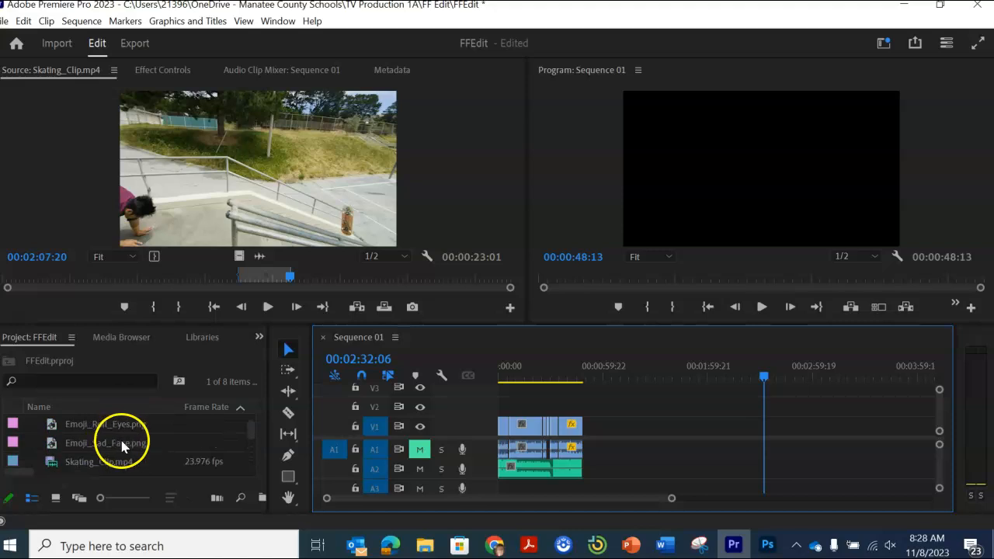
left_click(51, 426)
scroll(61, 429, "up", 1)
left_click_drag(147, 443, 504, 404)
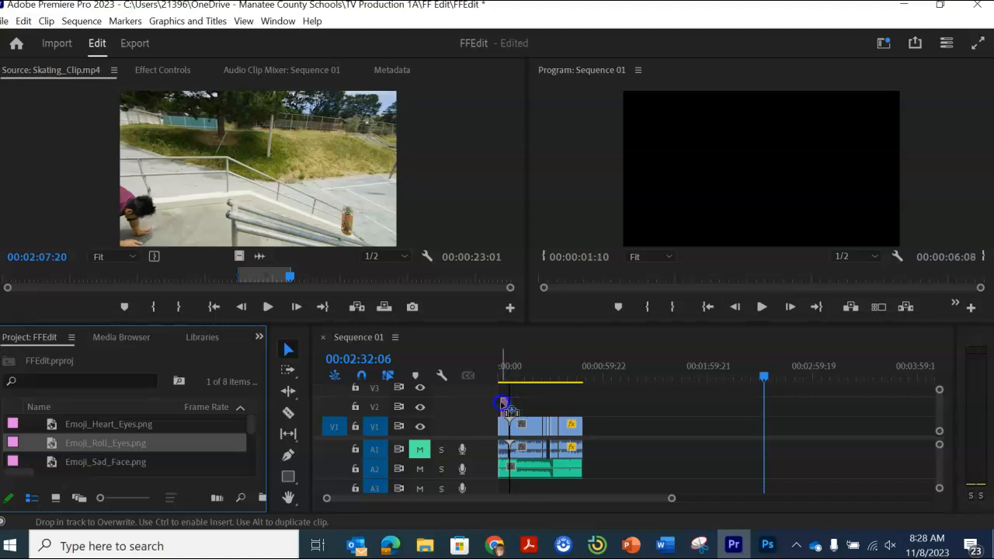
left_click_drag(503, 404, 503, 404)
left_click_drag(74, 424, 547, 407)
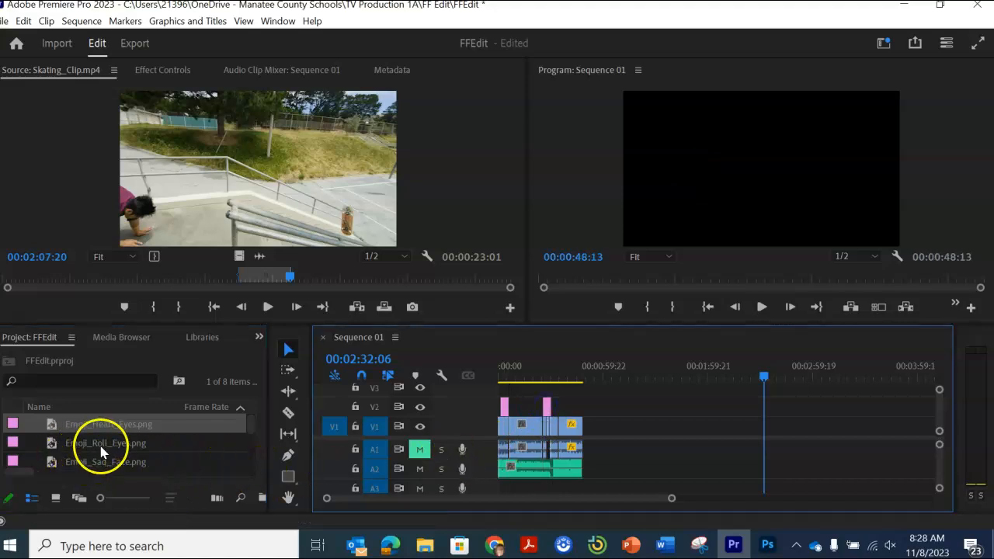
left_click_drag(101, 461, 572, 401)
Step: Reposition the roll-eyes emoji to the lower-right corner of the video frame, keeping it clear of the skater
left_click_drag(764, 376, 505, 394)
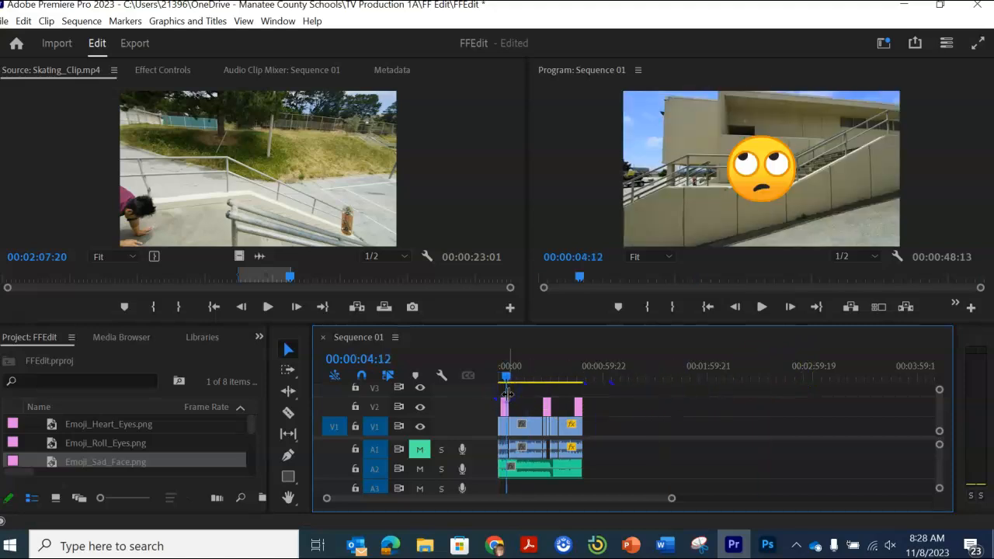
left_click(764, 181)
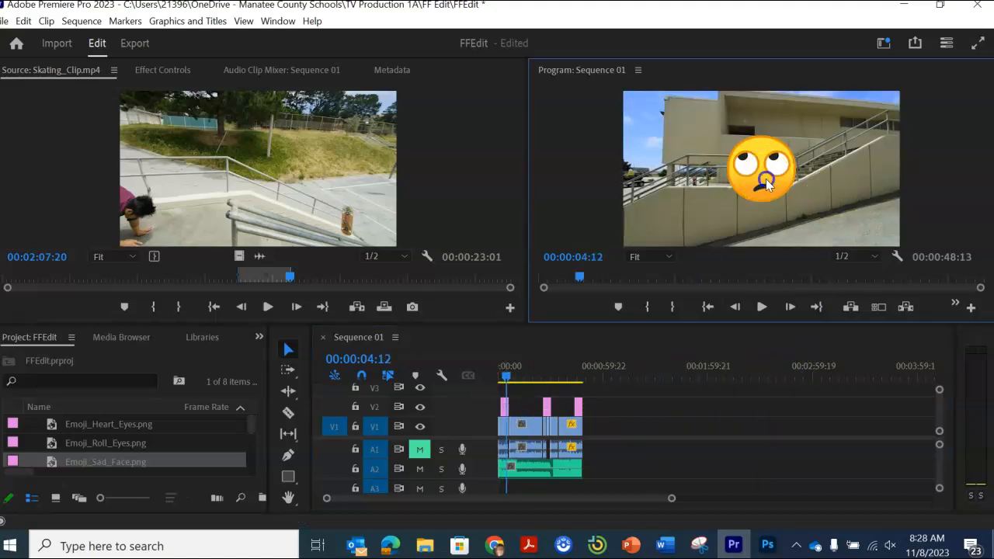
left_click_drag(769, 178, 825, 220)
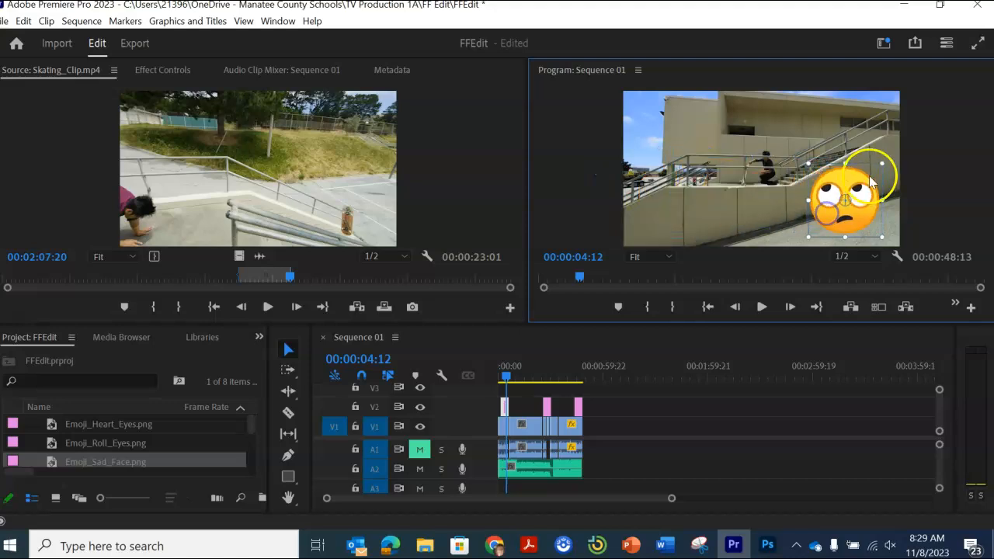
left_click_drag(864, 174, 881, 164)
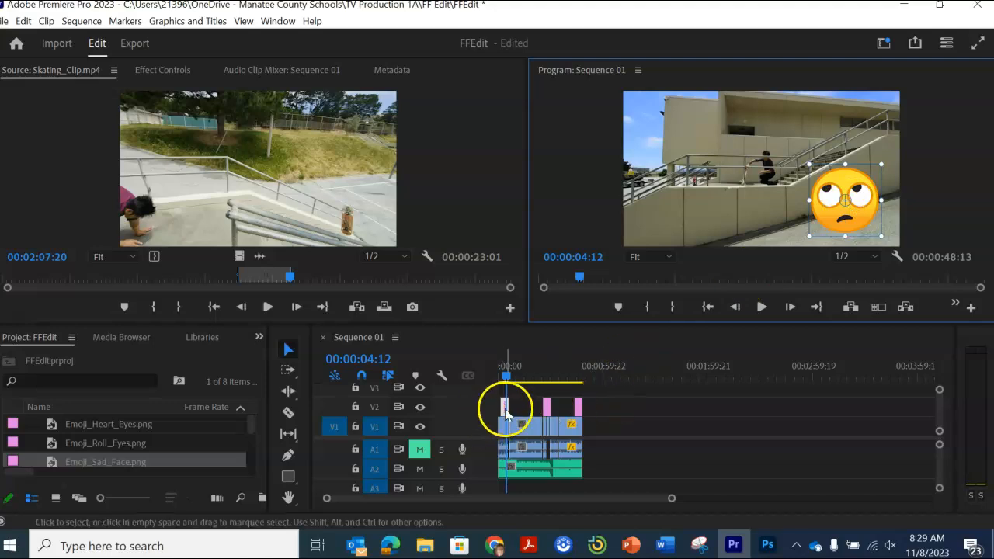
Step: Enlarge the heart-eyes emoji to nearly the frame's height and place it over the right half of the video frame
left_click_drag(507, 377, 550, 375)
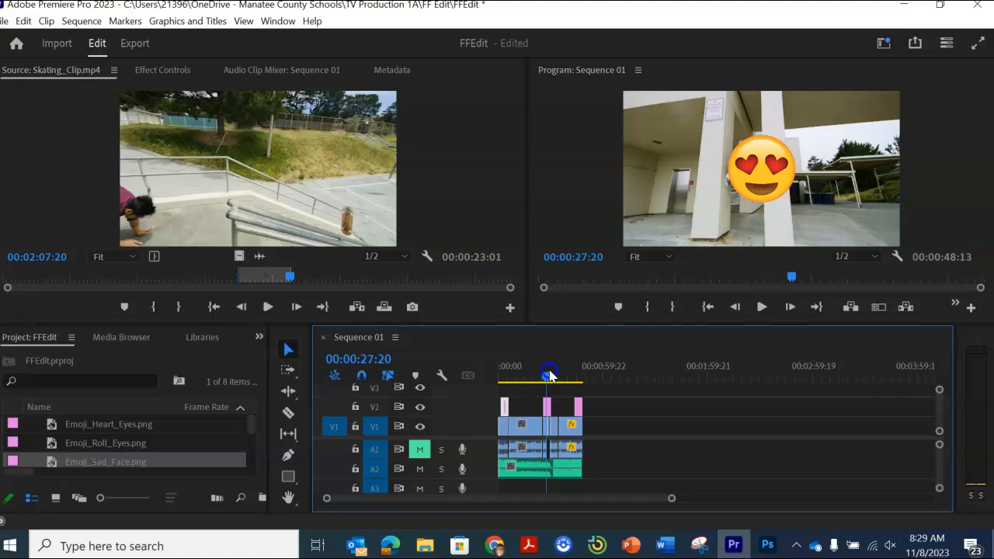
left_click(762, 185)
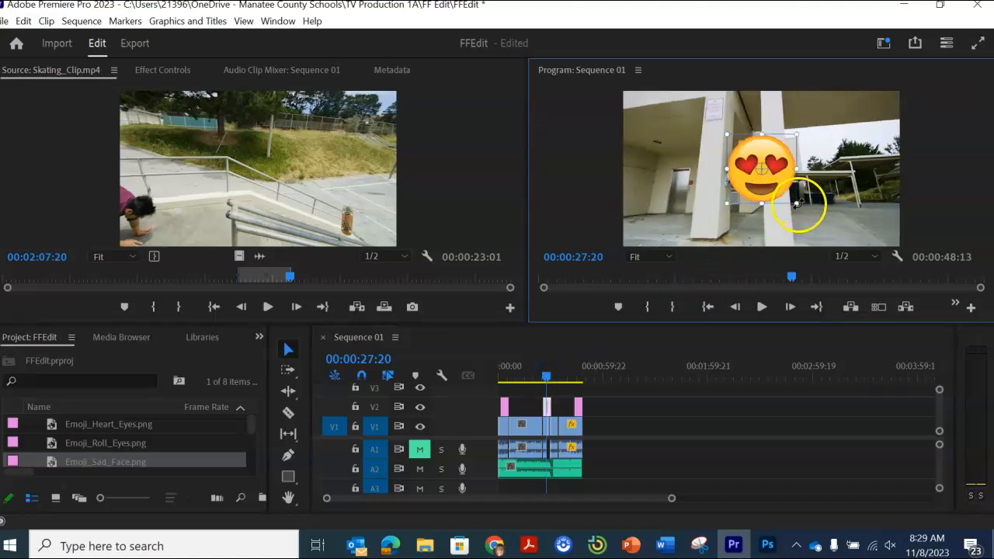
left_click_drag(795, 202, 815, 206)
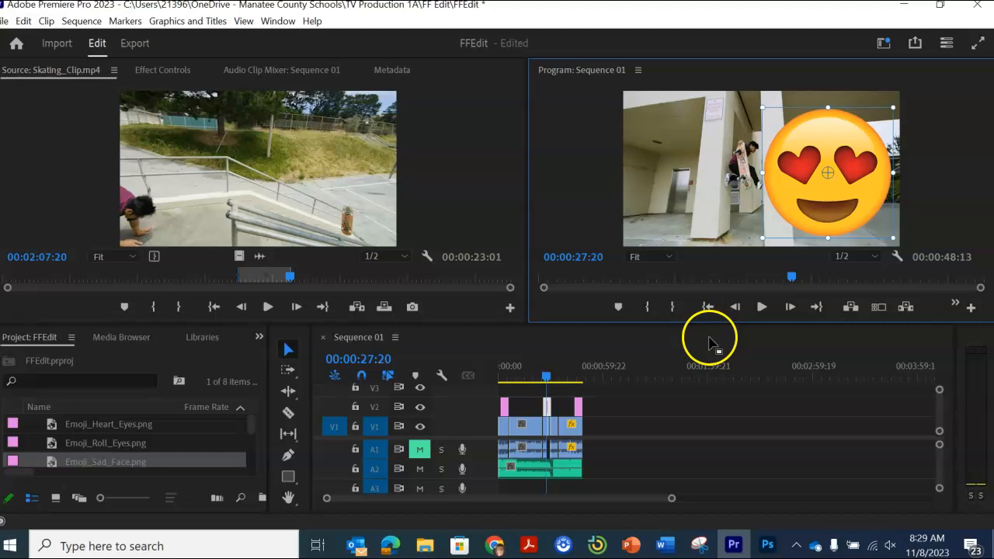
Step: Shrink the oversized sad-face emoji at the sequence end and place it in the lower-left corner of the video frame
left_click_drag(544, 377, 576, 378)
left_click(865, 172)
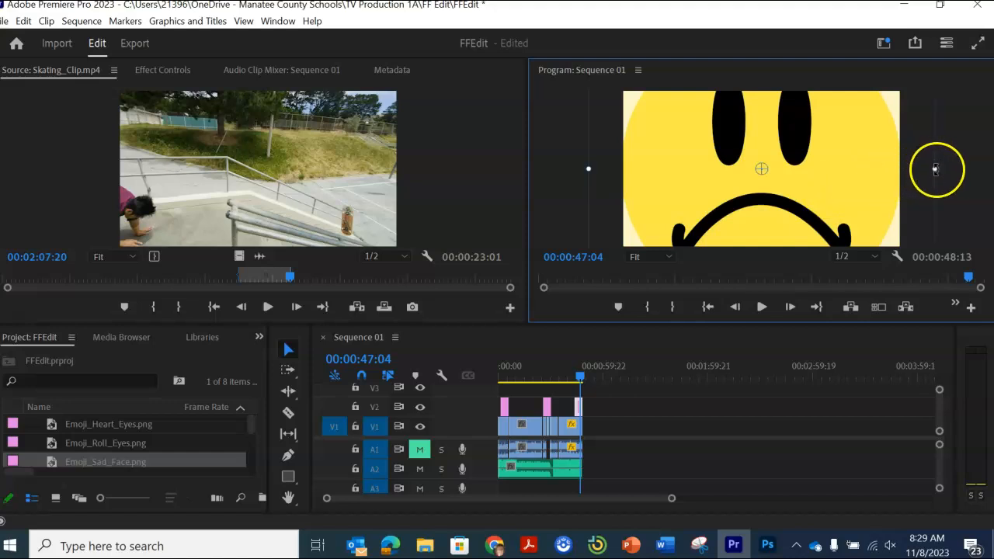
left_click_drag(902, 180, 688, 219)
left_click(621, 413)
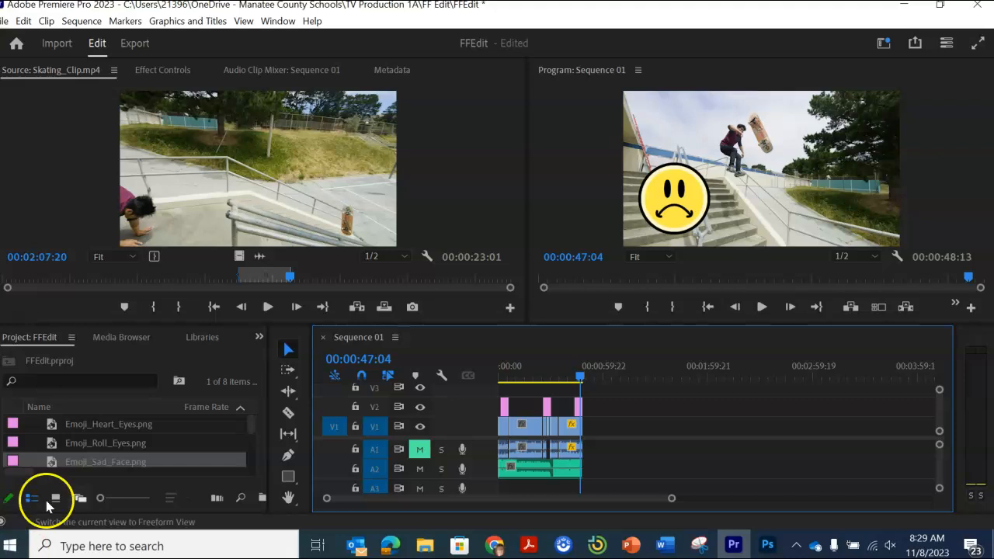
Step: Add Breaking_Glass_SFX.mp3 to audio track A3 beneath the sad-face emoji near the sequence end
left_click(368, 484)
left_click_drag(453, 498, 459, 498)
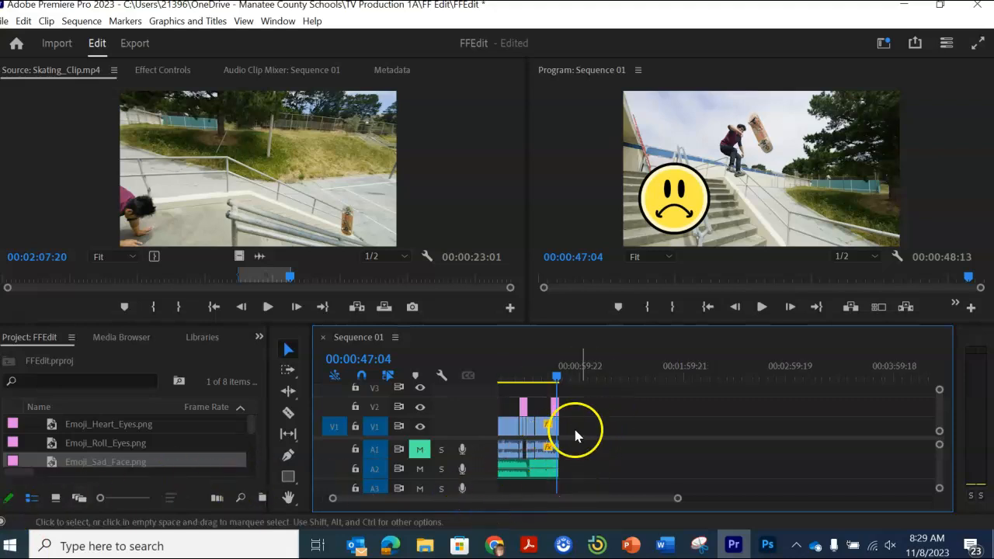
left_click(606, 432)
mouse_move(442, 435)
left_mouse_down()
mouse_move(443, 395)
mouse_move(449, 429)
left_mouse_up()
left_click(368, 475)
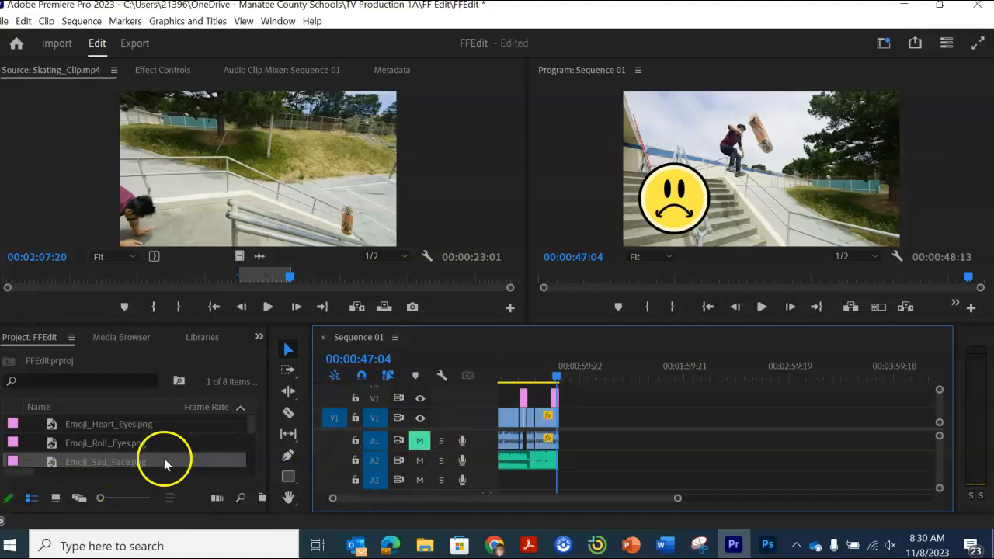
left_click_drag(250, 429, 248, 458)
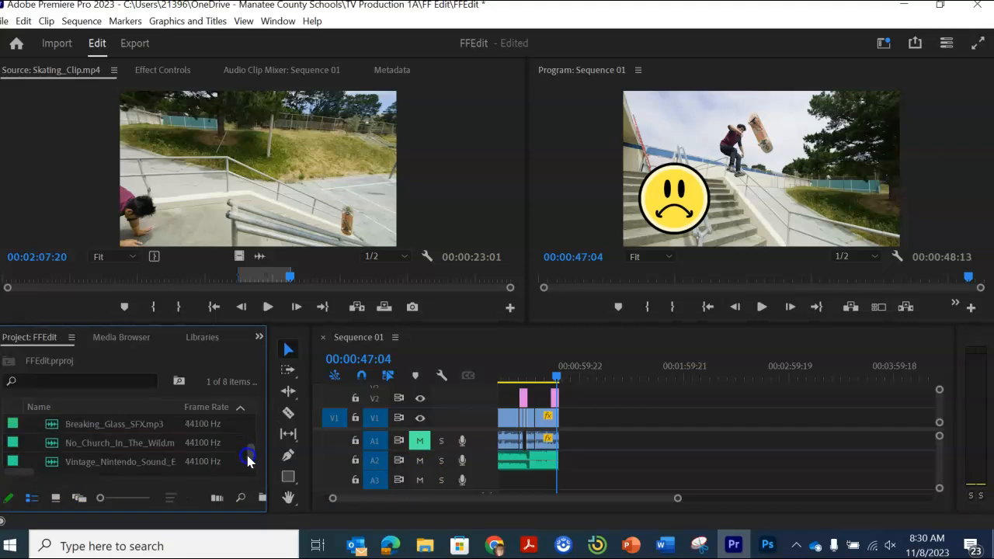
left_click(73, 424)
left_click_drag(467, 477, 556, 481)
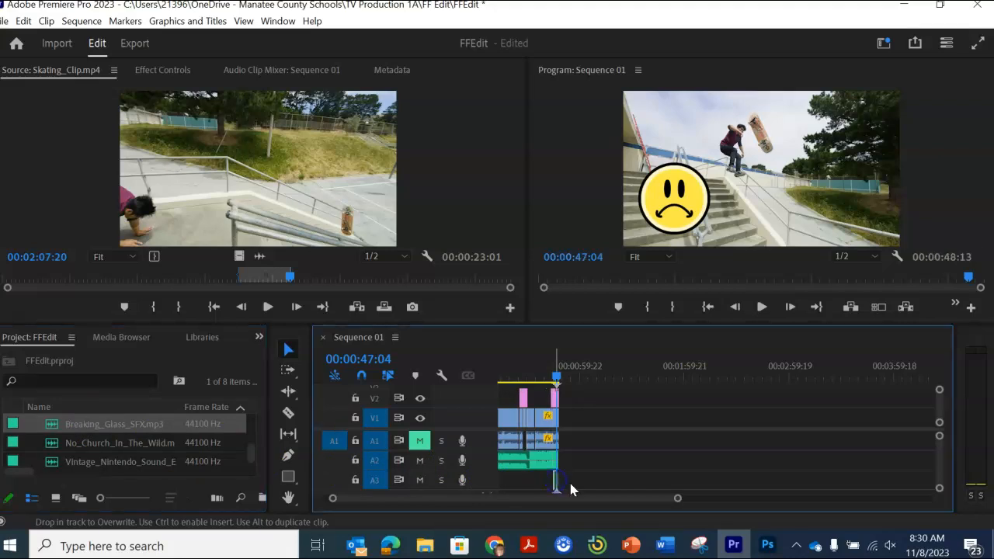
Step: Load Vintage_Nintendo_Sound_Effects.mp3 as the source and mark it in at 00;00;00;00 and out at 00;00;04;07
left_click(130, 464)
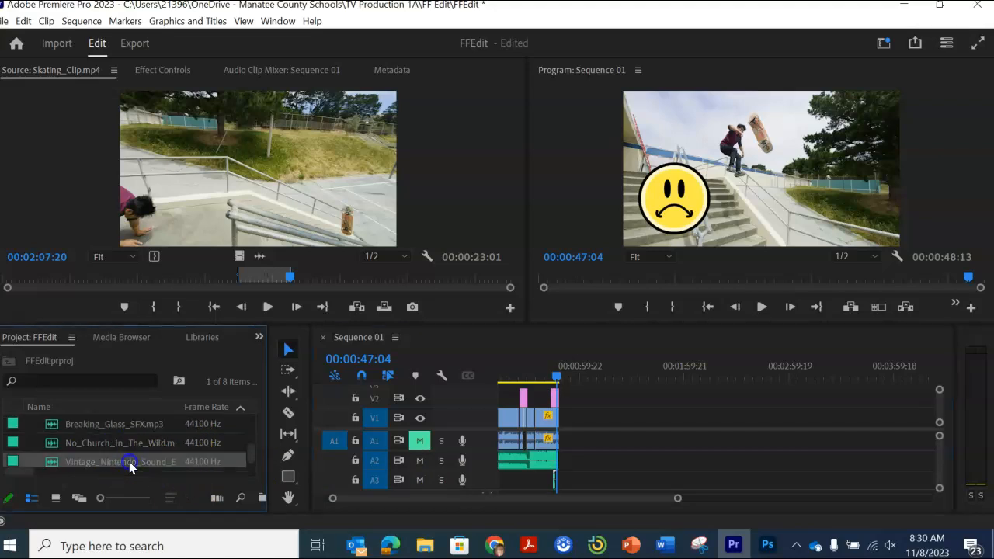
left_click(130, 462)
double_click(217, 461)
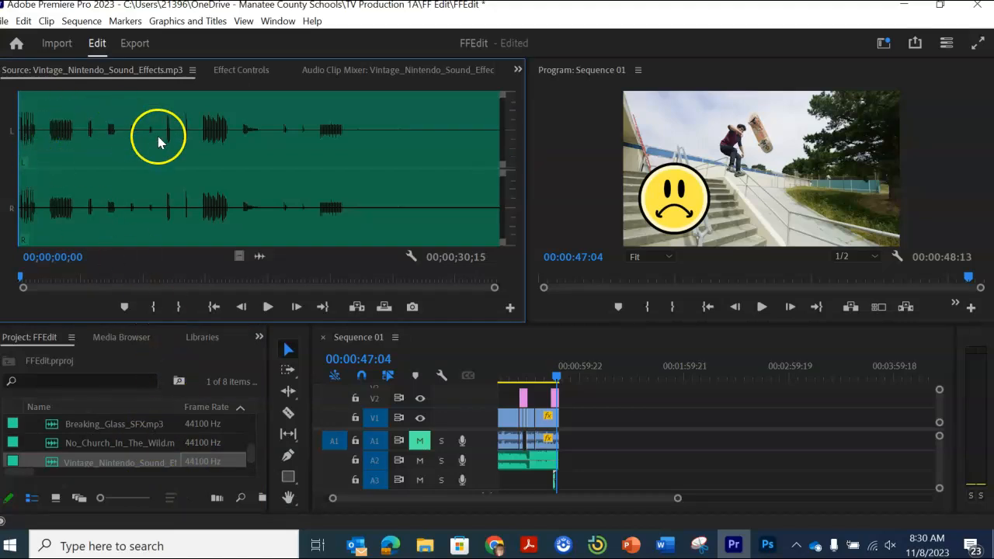
left_click(155, 309)
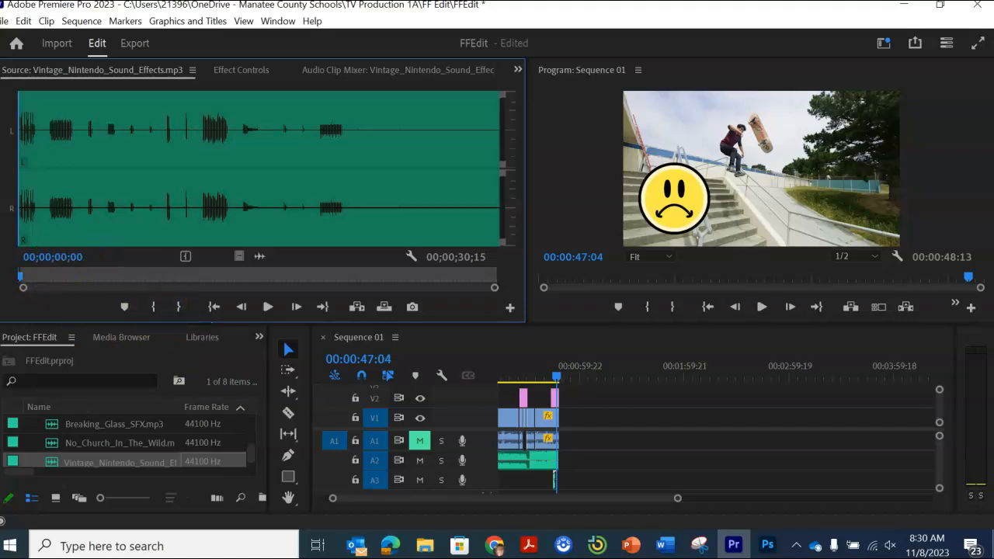
left_click(84, 276)
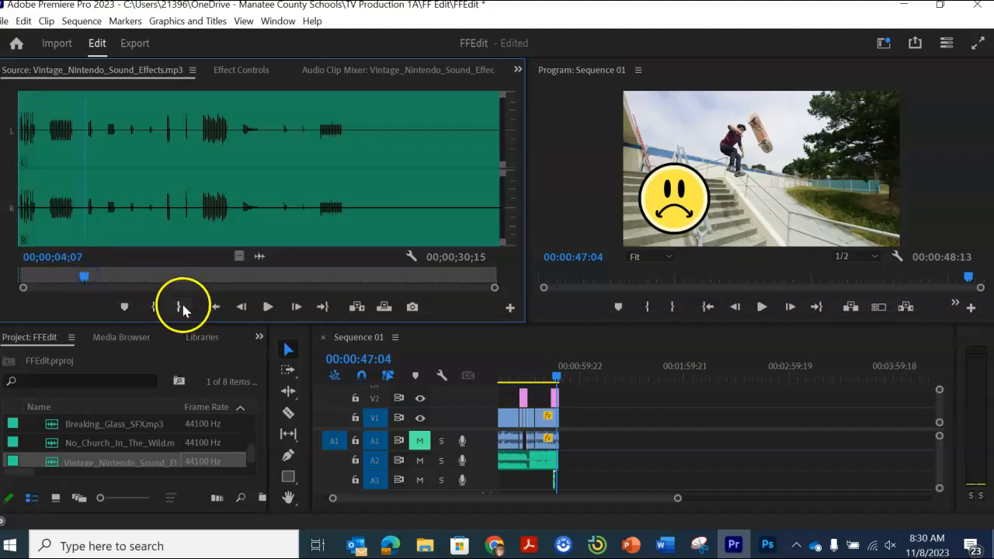
left_click(182, 306)
Step: Place the marked opening excerpt of the Nintendo sound effects on audio track A3 beneath the heart-eyes emoji
left_click_drag(241, 258, 458, 468)
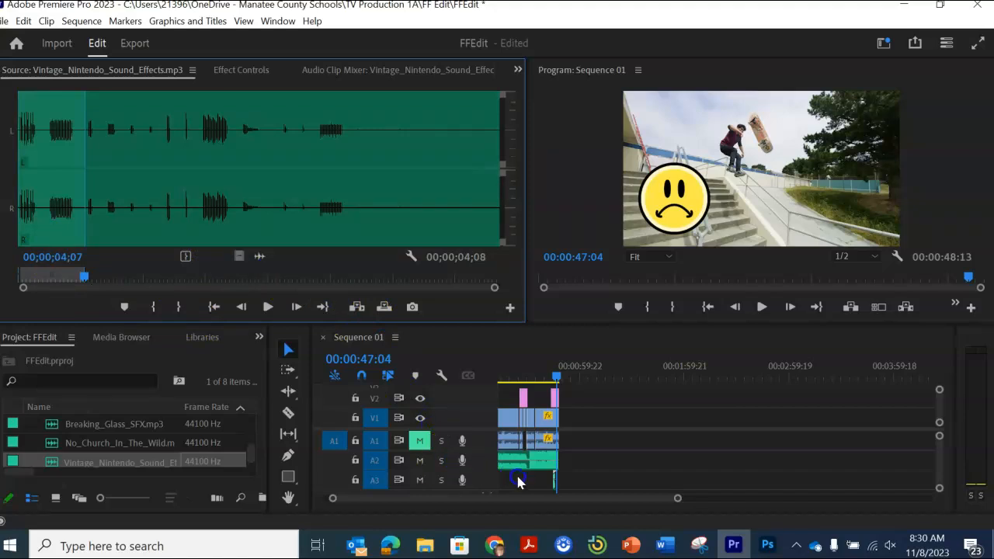
left_click_drag(525, 477, 526, 478)
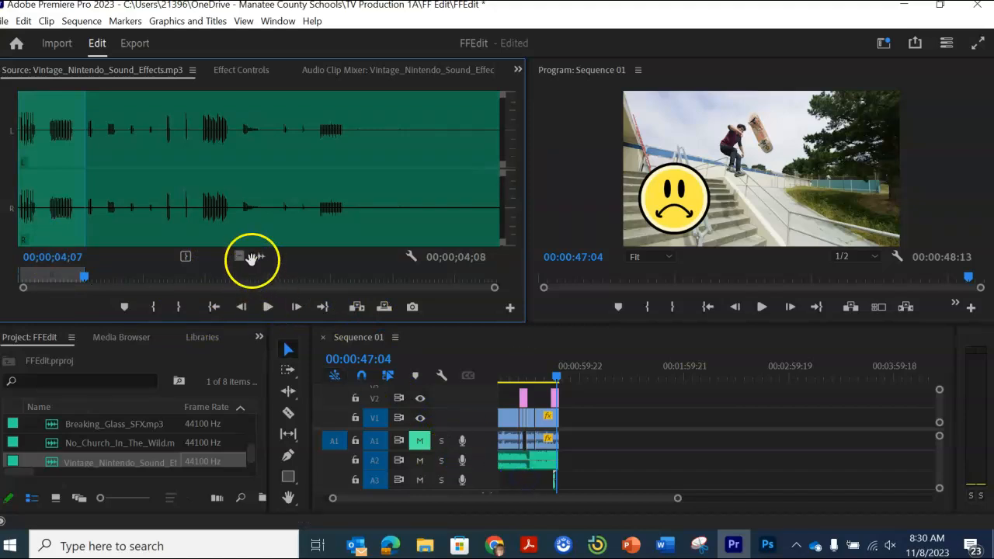
left_click_drag(260, 256, 529, 483)
mouse_move(673, 500)
left_mouse_down()
mouse_move(750, 497)
mouse_move(668, 517)
left_mouse_up()
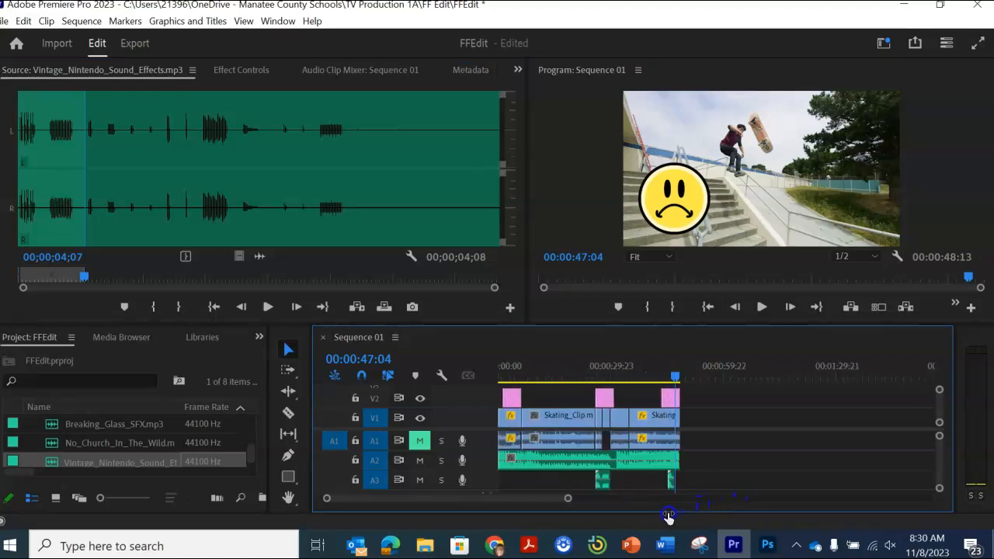
Step: Mark the Nintendo sound effects from 00;00;10;20 to 00;00;14;01 and place this excerpt on track A3 beneath the roll-eyes emoji
scroll(106, 452, "up", 2)
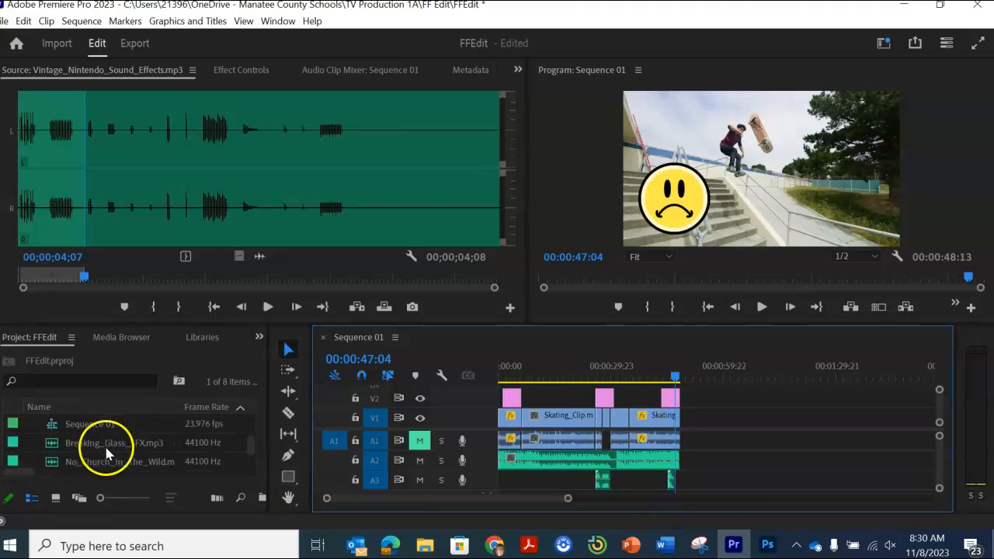
scroll(121, 456, "down", 2)
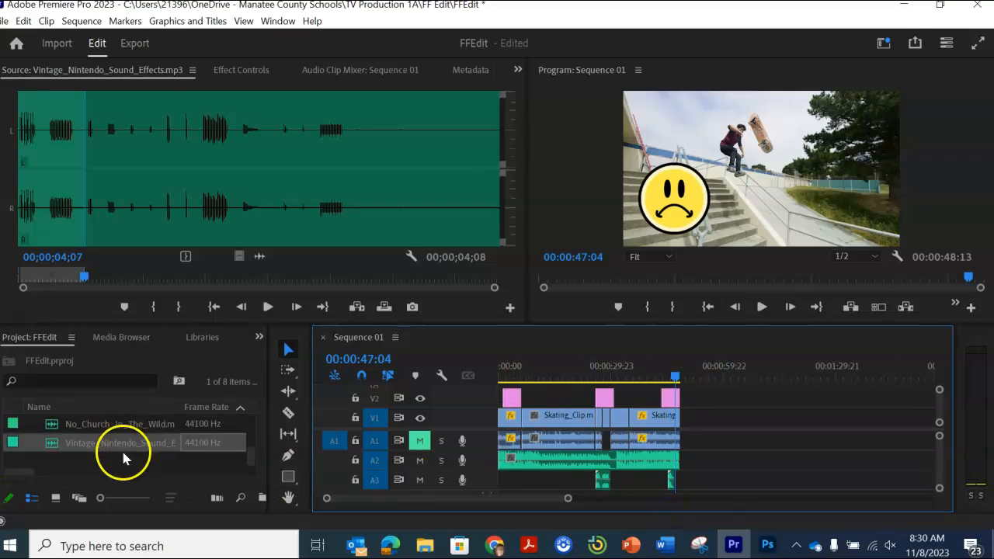
scroll(123, 454, "up", 3)
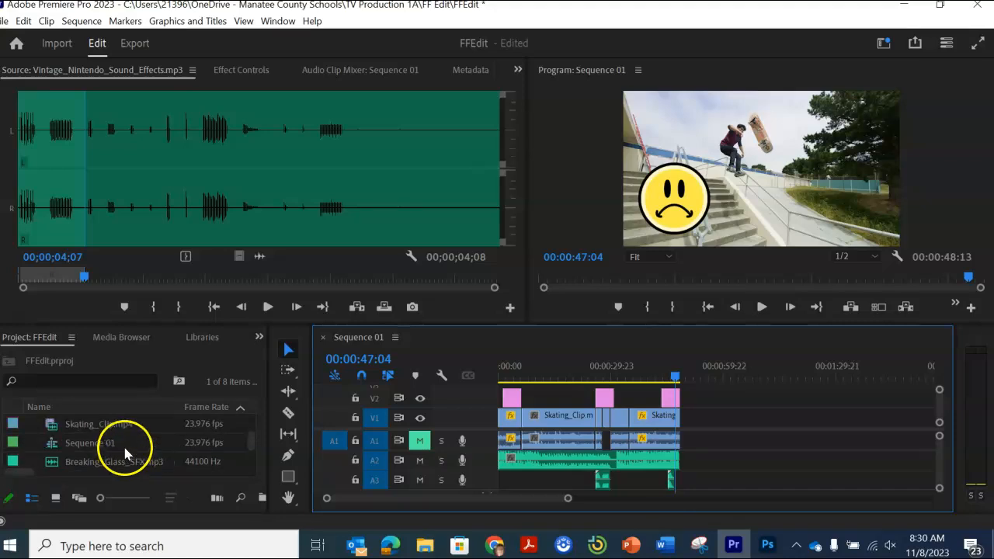
scroll(123, 442, "up", 3)
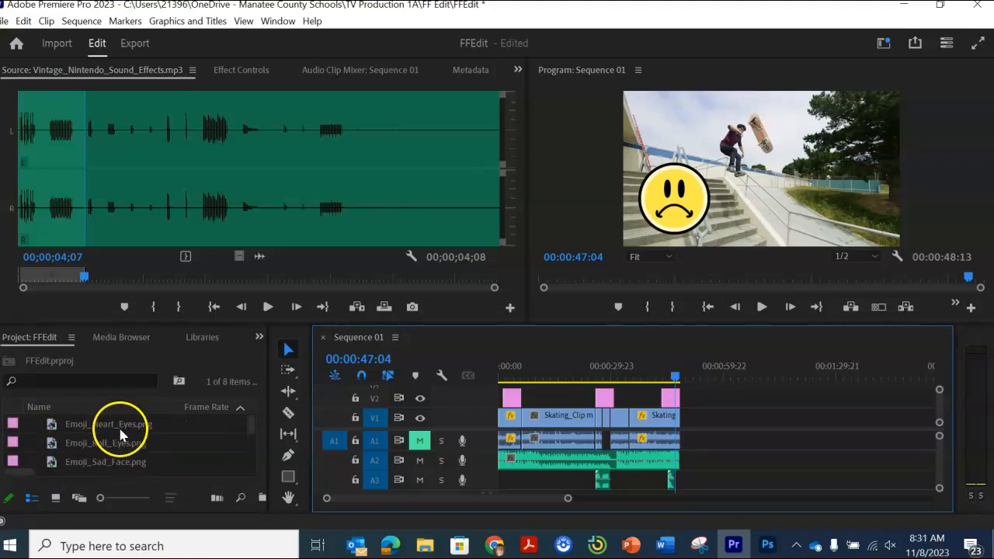
scroll(120, 438, "down", 4)
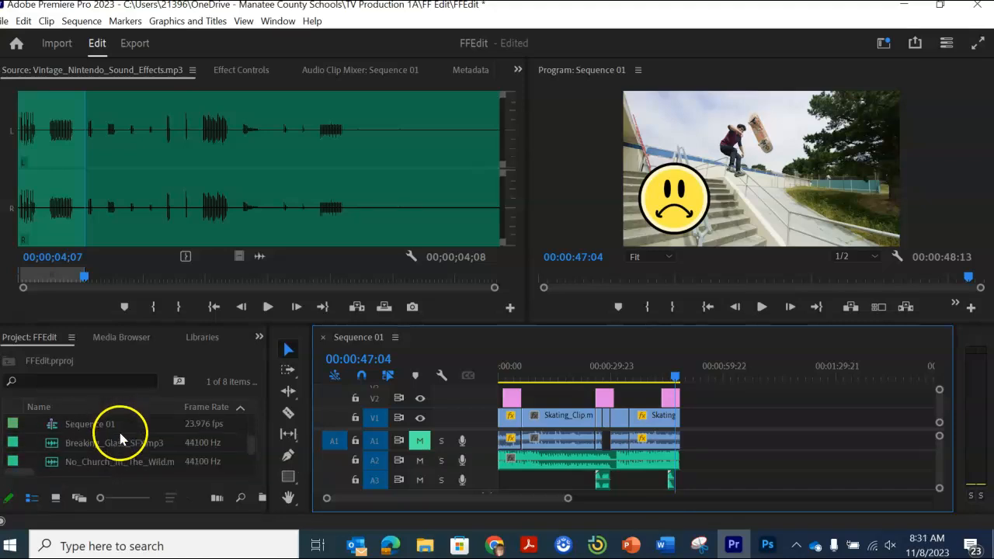
scroll(120, 441, "down", 2)
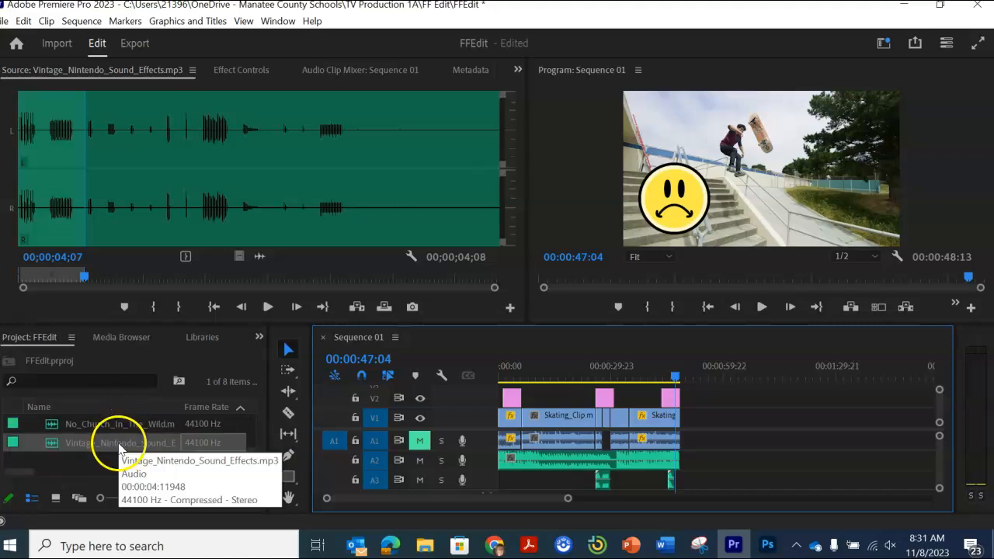
left_click(119, 442)
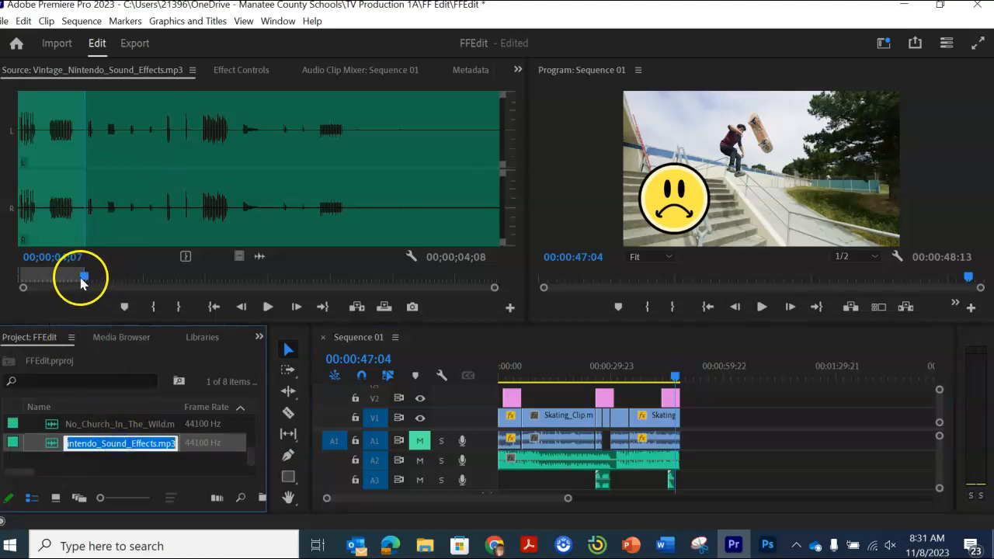
left_click_drag(81, 282, 239, 278)
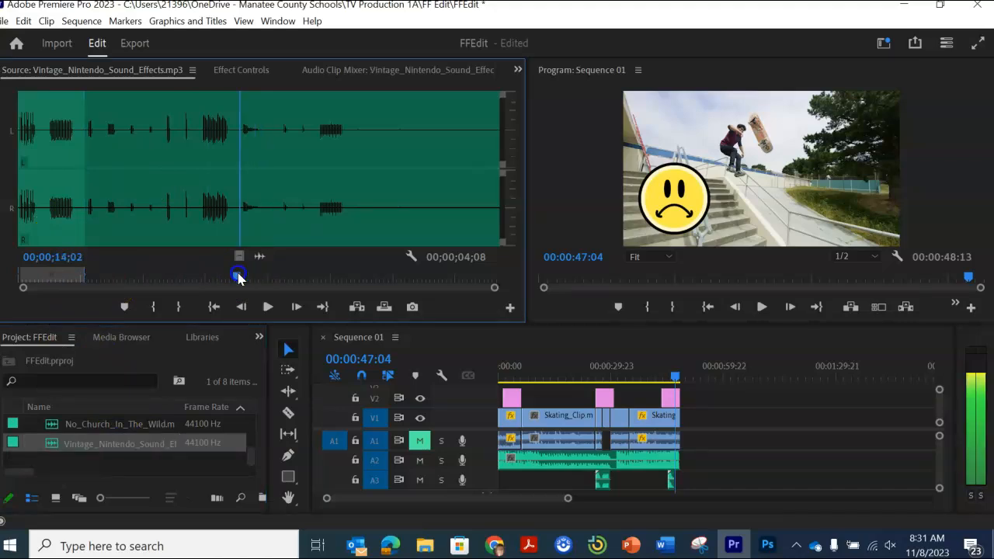
left_click(187, 275)
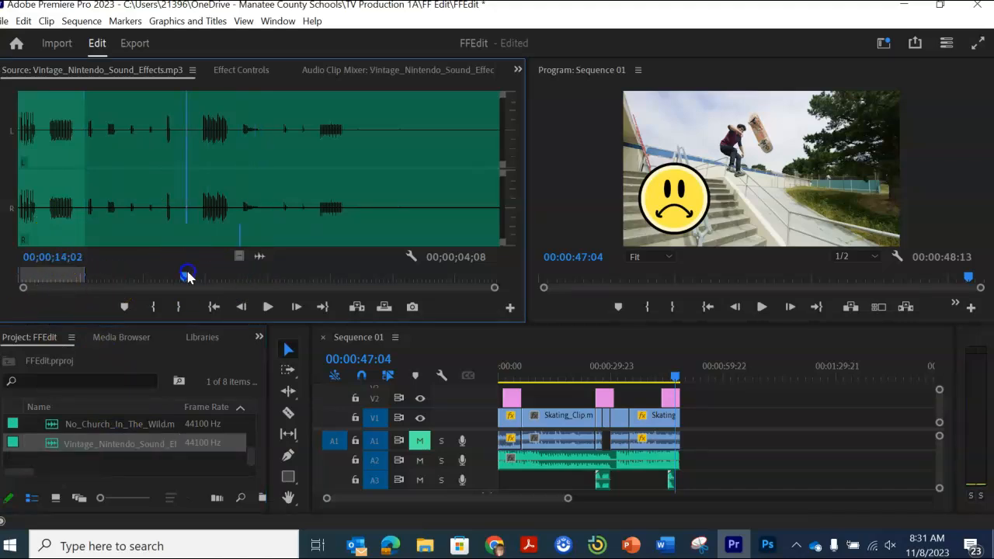
left_click(155, 307)
left_click_drag(188, 276, 235, 281)
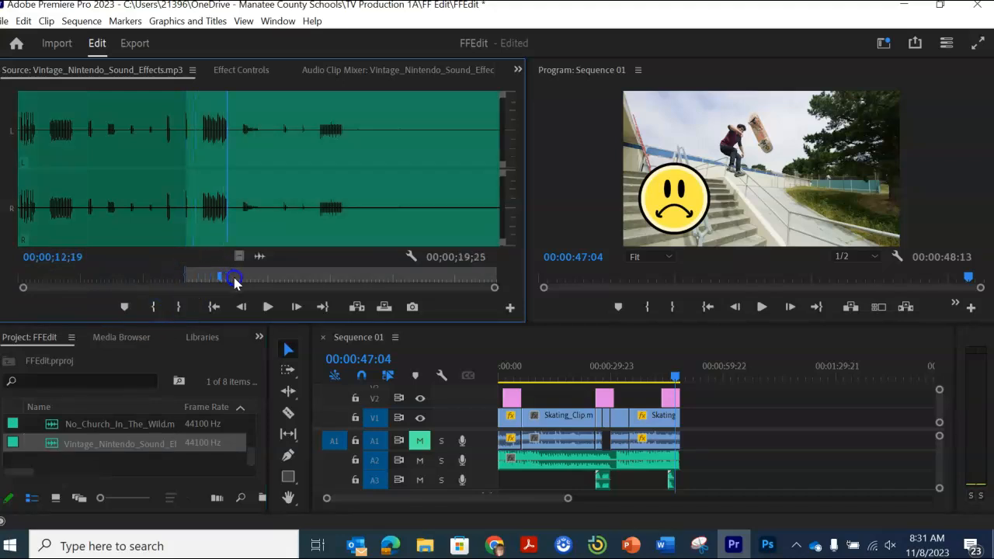
left_click(178, 307)
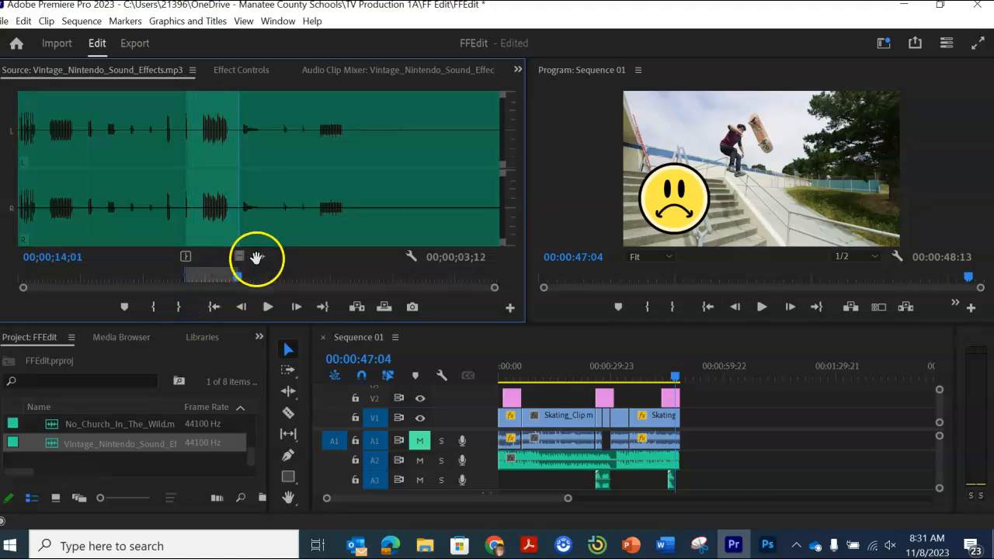
mouse_move(483, 464)
left_mouse_down()
mouse_move(510, 475)
mouse_move(486, 483)
left_mouse_up()
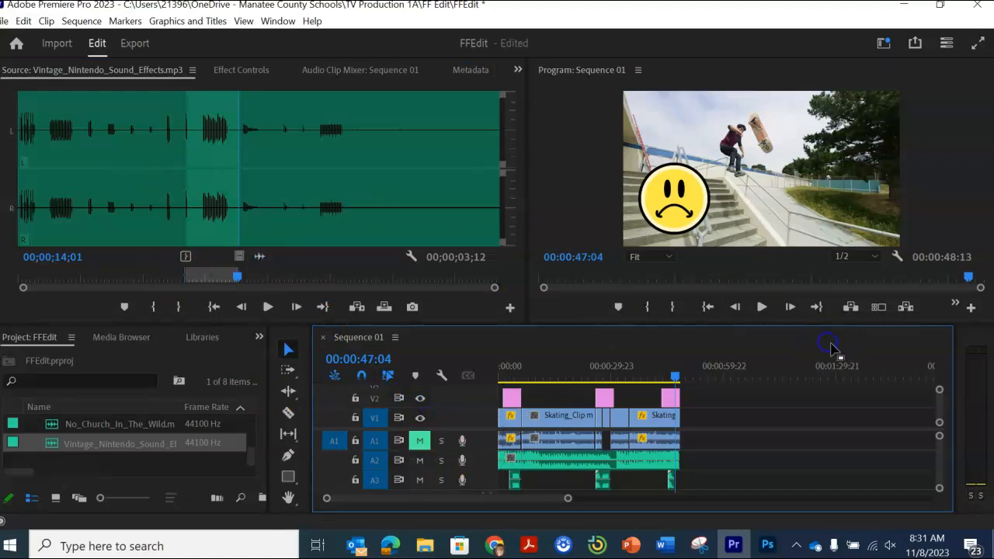
Step: Quick-export the sequence as Sequence 01.mp4 into the FF Edit folder inside TV Production 1A on OneDrive
left_click(918, 45)
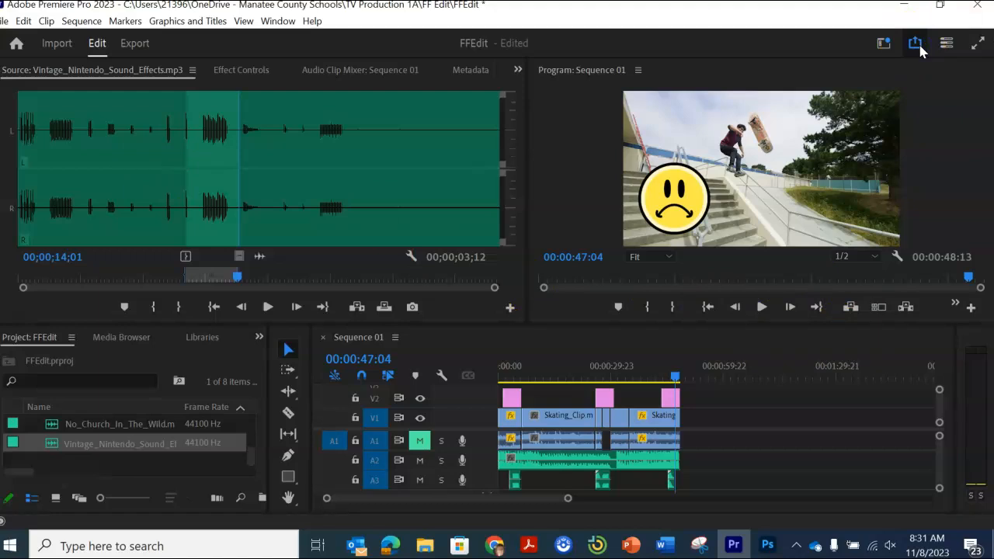
left_click(918, 47)
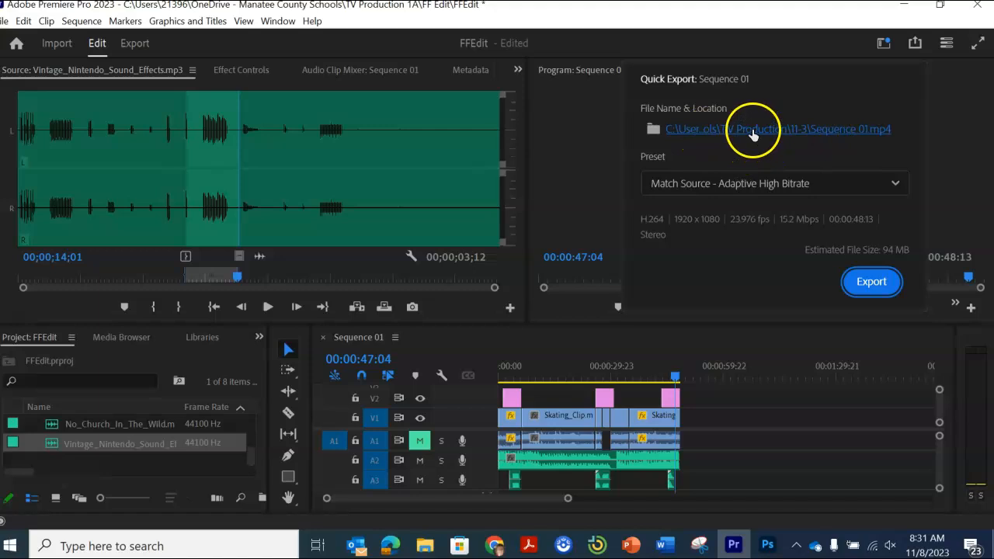
left_click(688, 130)
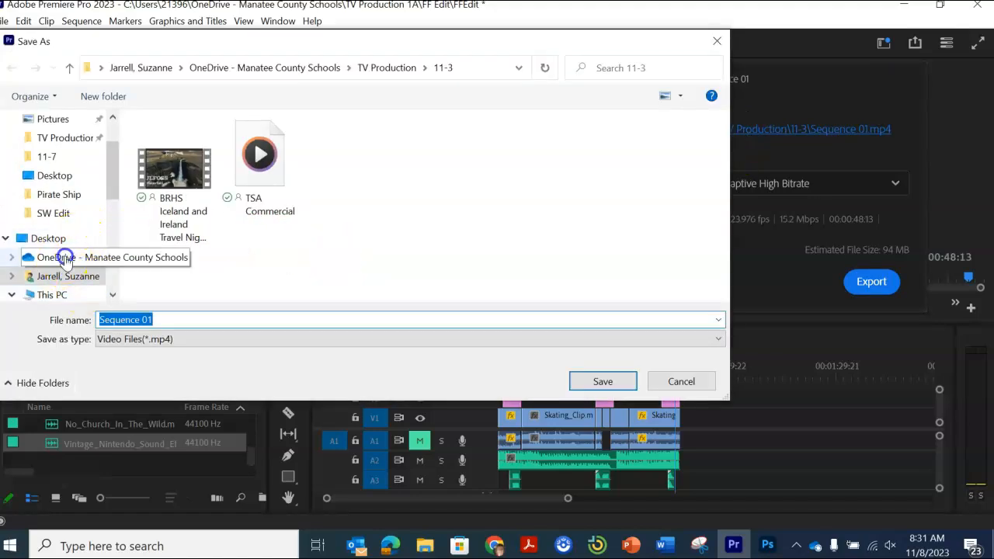
left_click(65, 257)
scroll(248, 237, "down", 1)
scroll(249, 236, "down", 12)
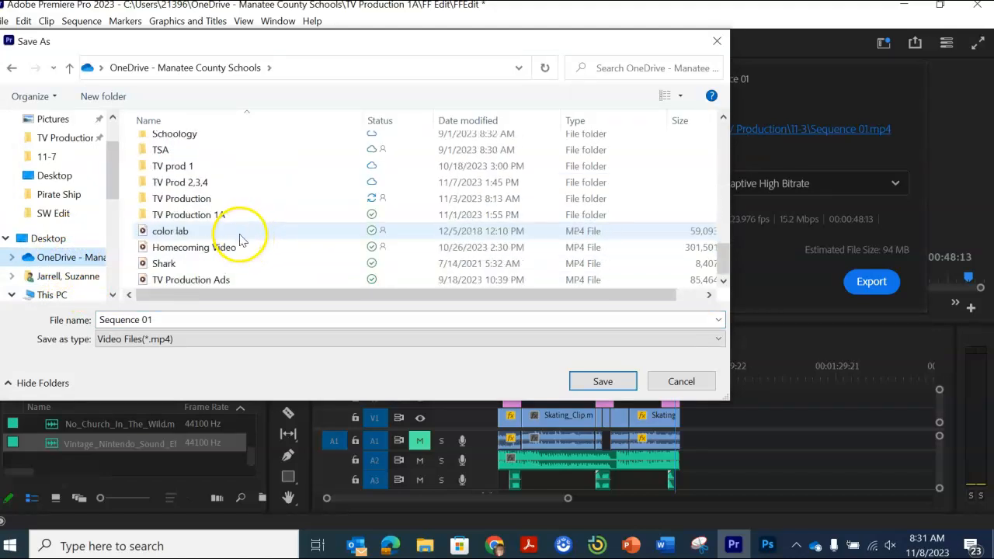
left_click(202, 214)
double_click(202, 213)
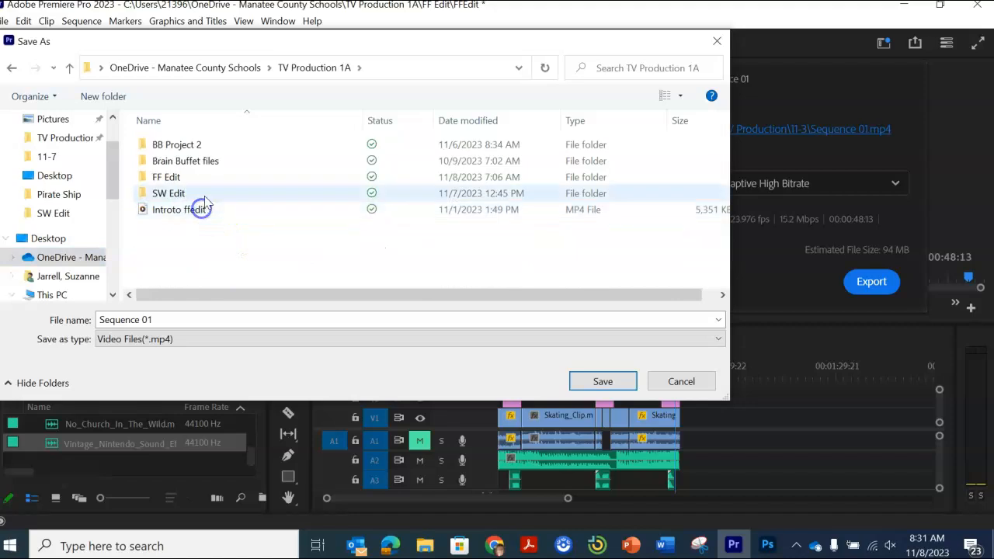
left_click(194, 181)
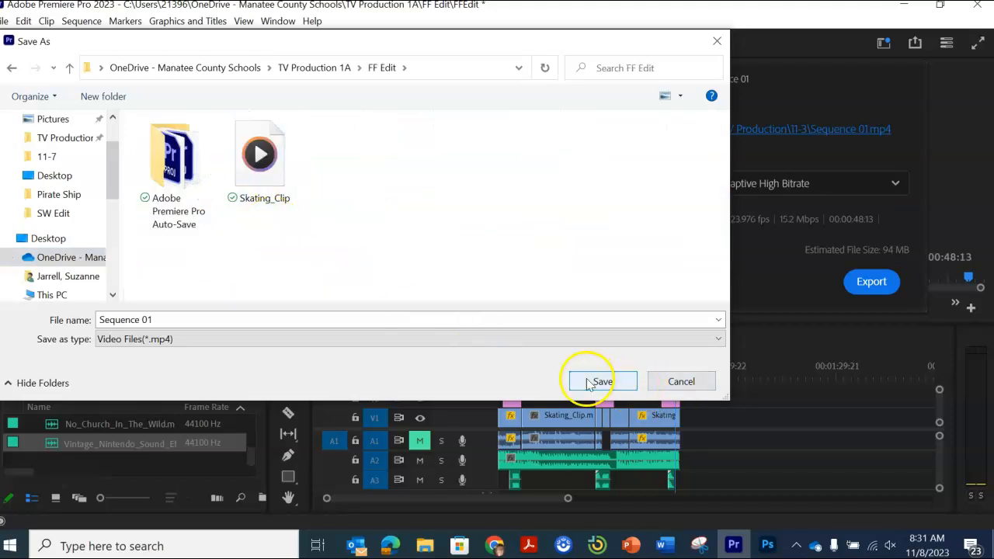
left_click(603, 382)
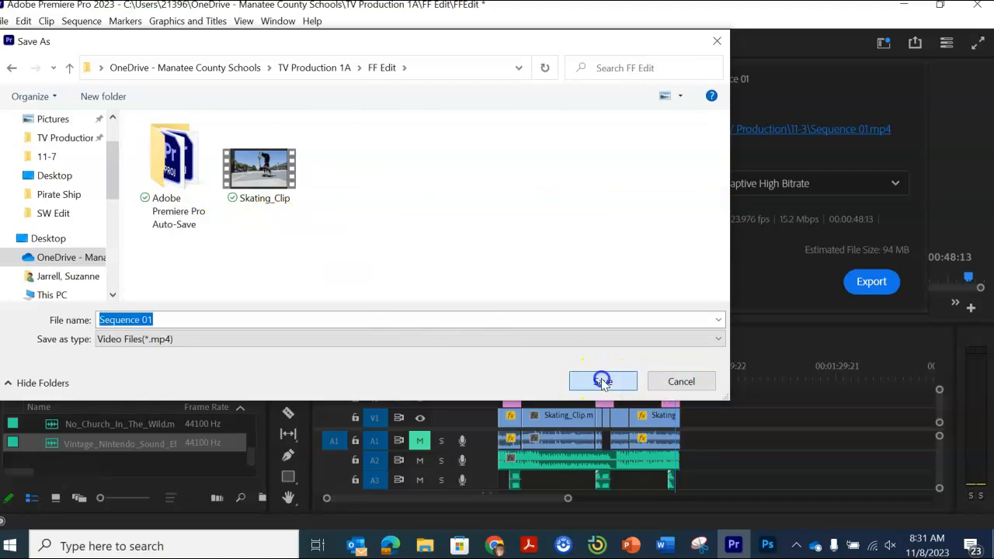
left_click(873, 281)
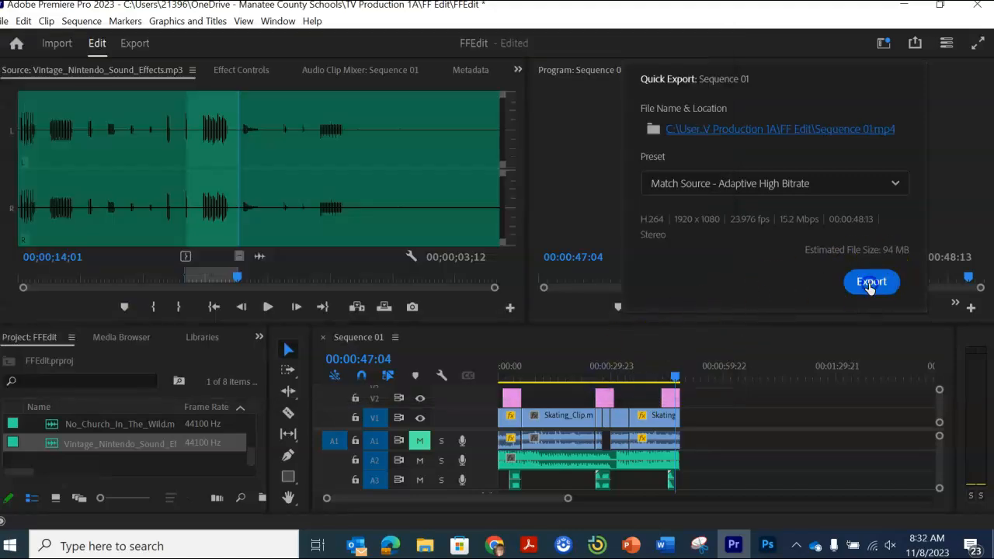